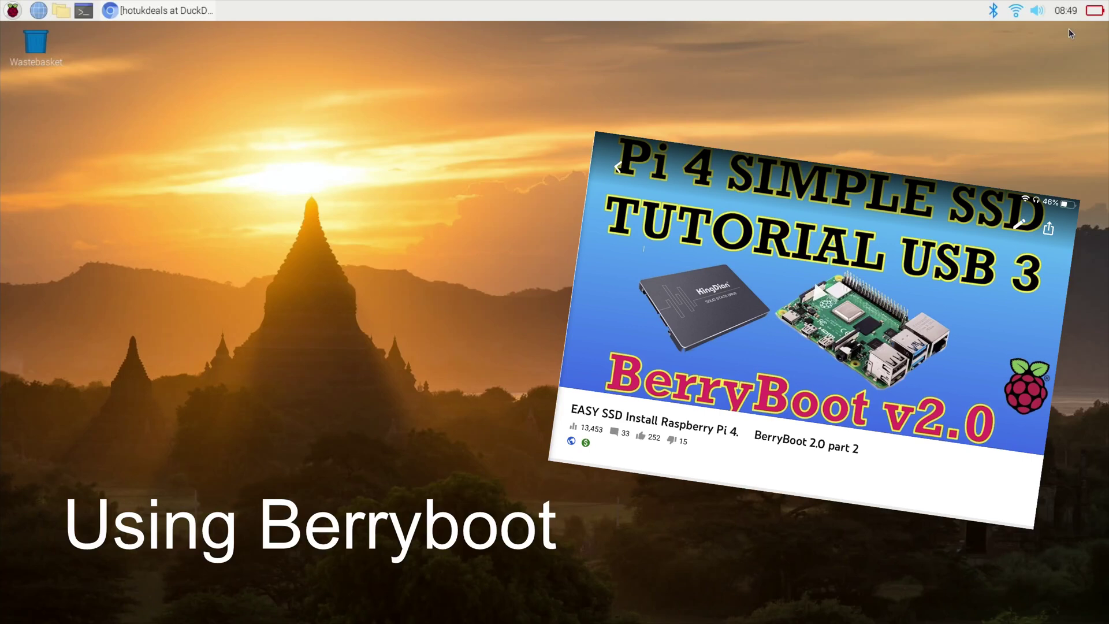
Step: Open the raspberry applications menu to the Internet group listing Chromium Web Browser
left_click(12, 11)
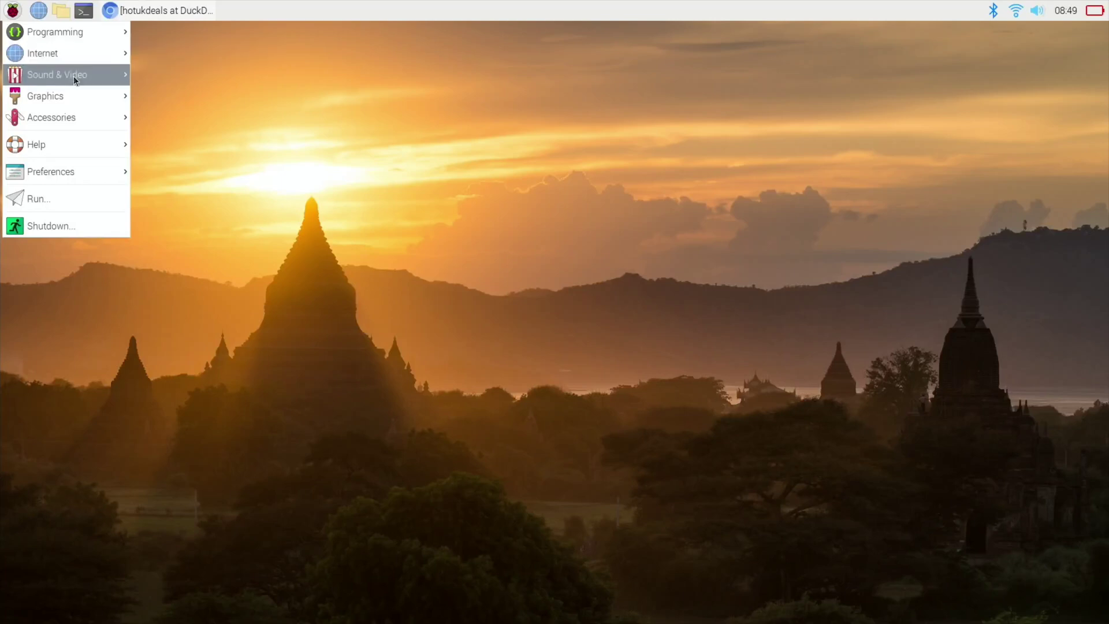
Step: Dismiss the applications menu and bring back Chromium with its search results
mouse_move(113, 50)
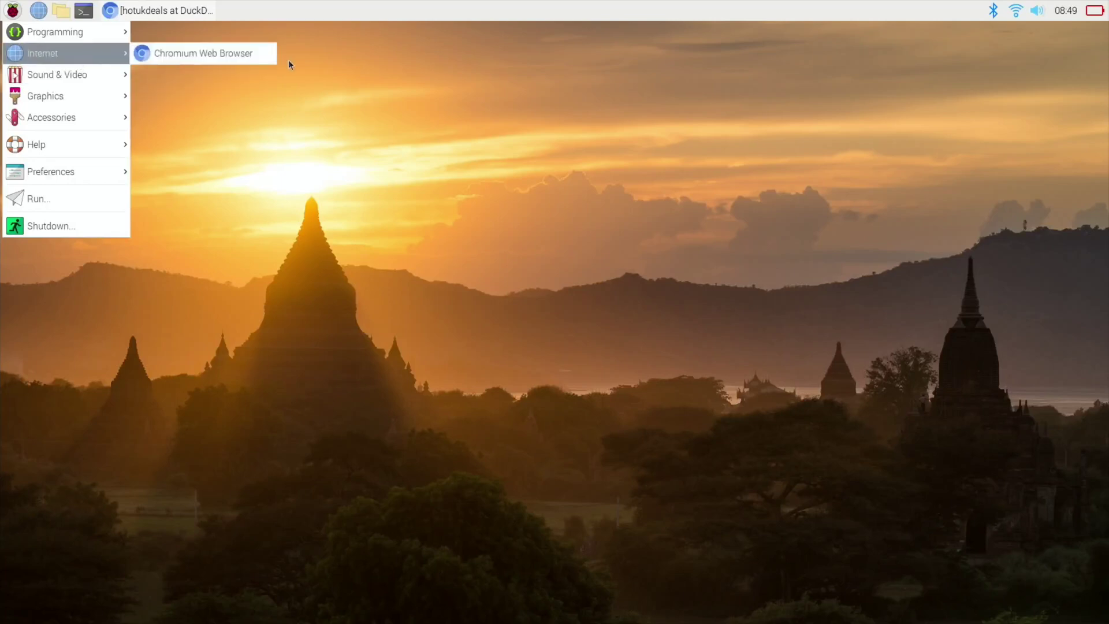
left_click(289, 136)
left_click(184, 11)
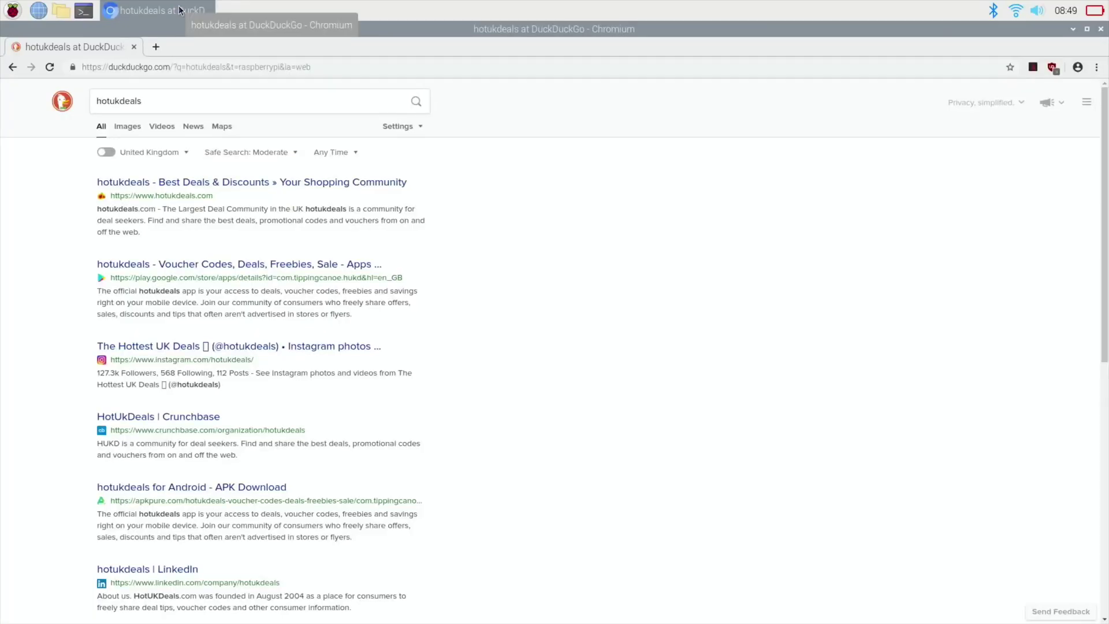
Step: Open the hotukdeals search result and scroll down through the deals
left_click(223, 185)
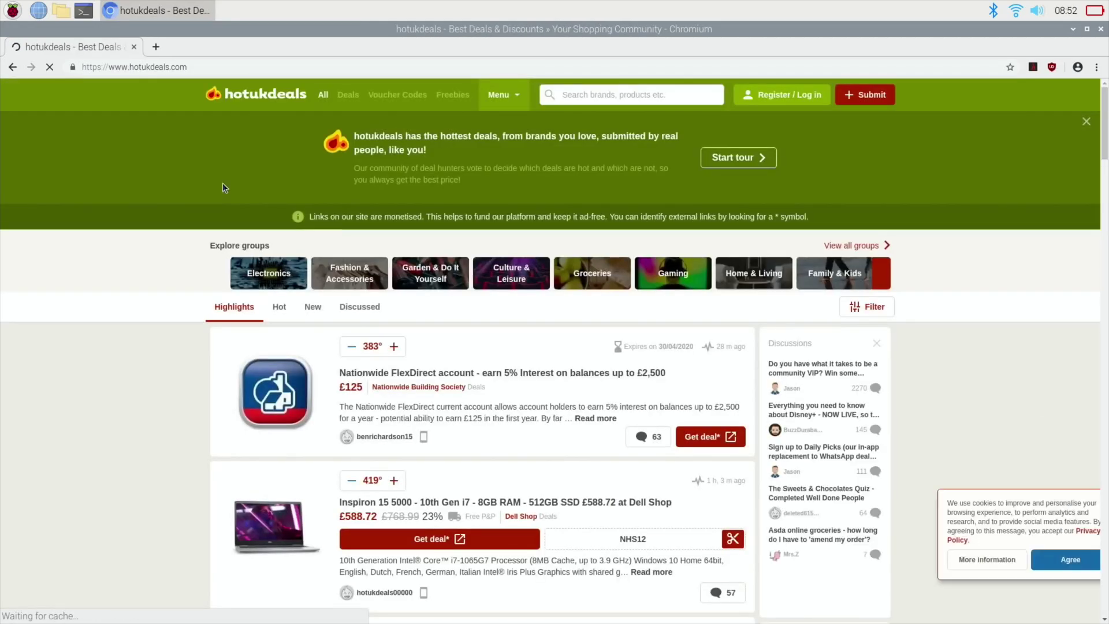
scroll(223, 186, "down", 20)
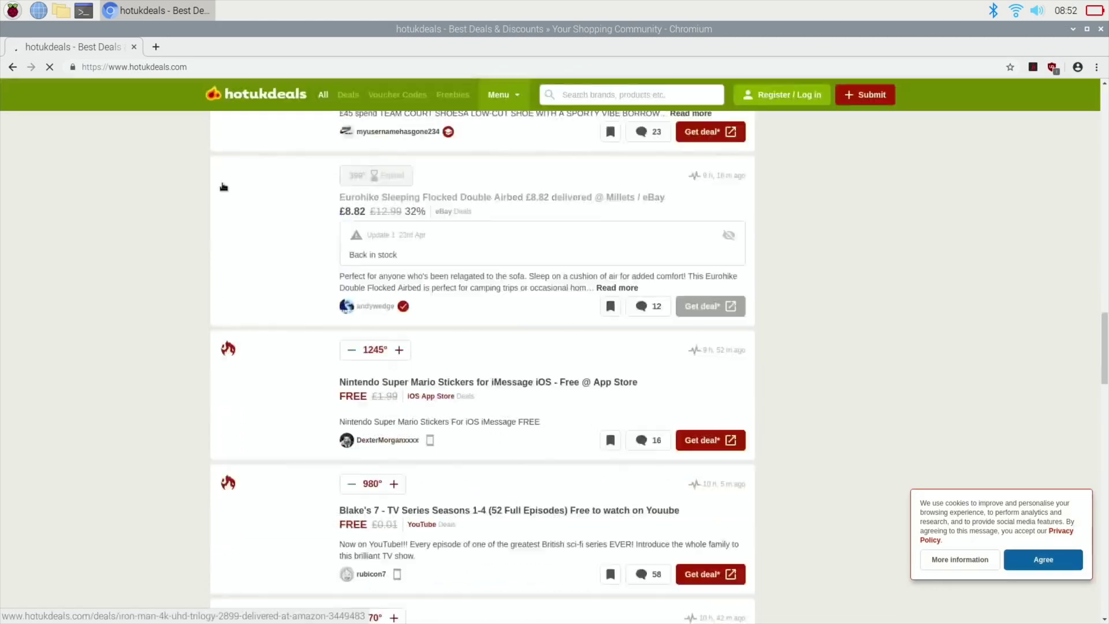
scroll(222, 185, "down", 15)
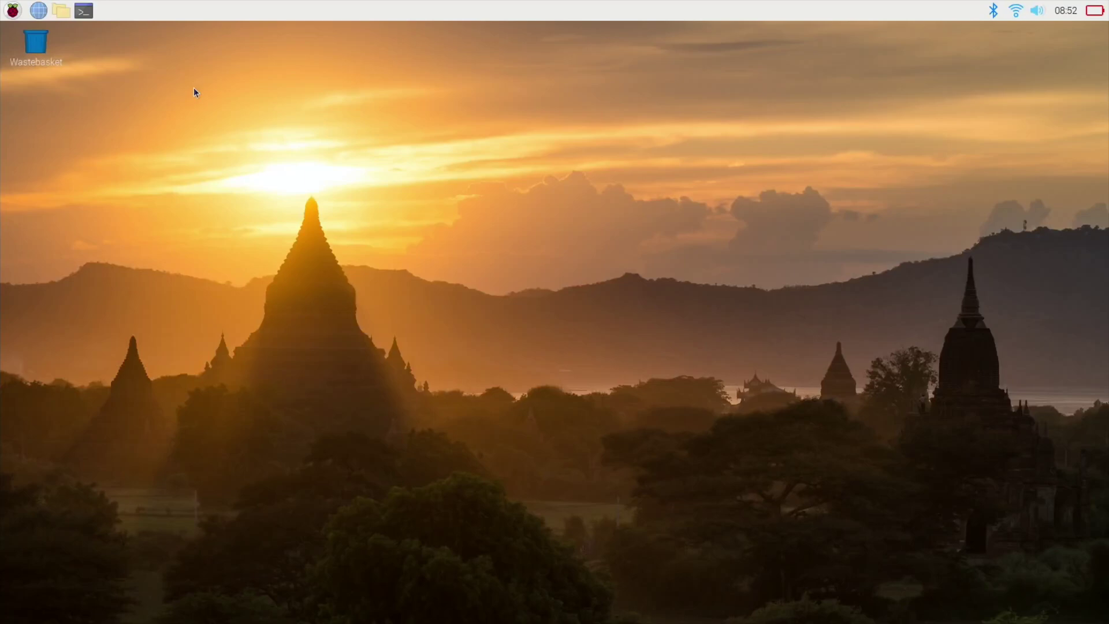
Step: In a new terminal run sudo apt update, then recall it and trim it to 'sudo apt up'
key("ctrl+alt+t")
type("sudo apt u")
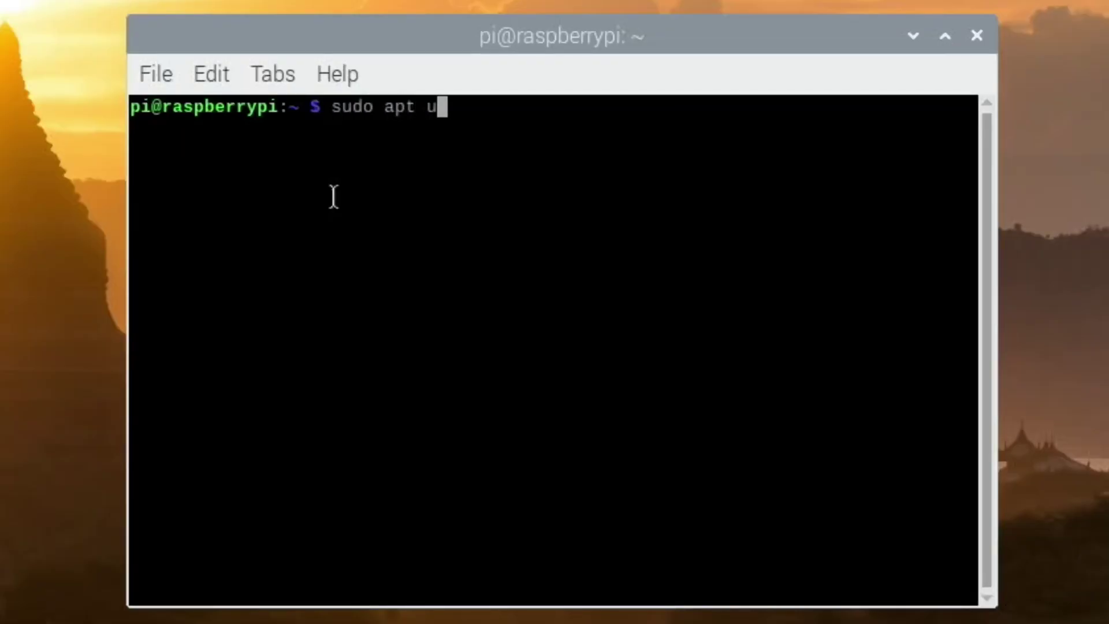
type("pdate")
key("Return")
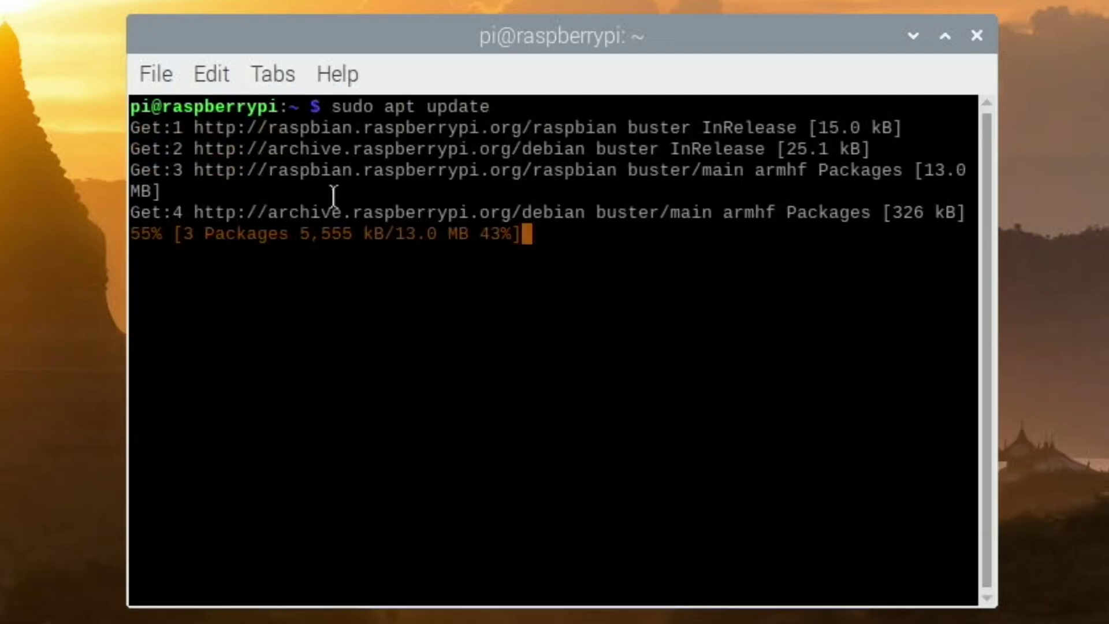
key("Up")
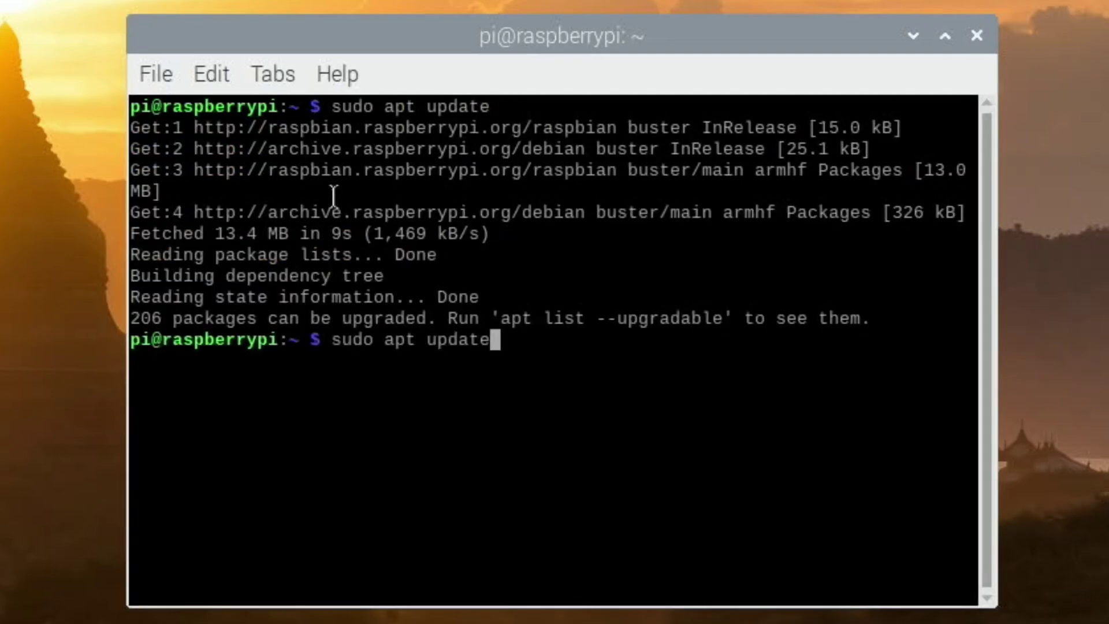
key("BackSpace")
key("BackSpace")
key("BackSpace")
key("BackSpace")
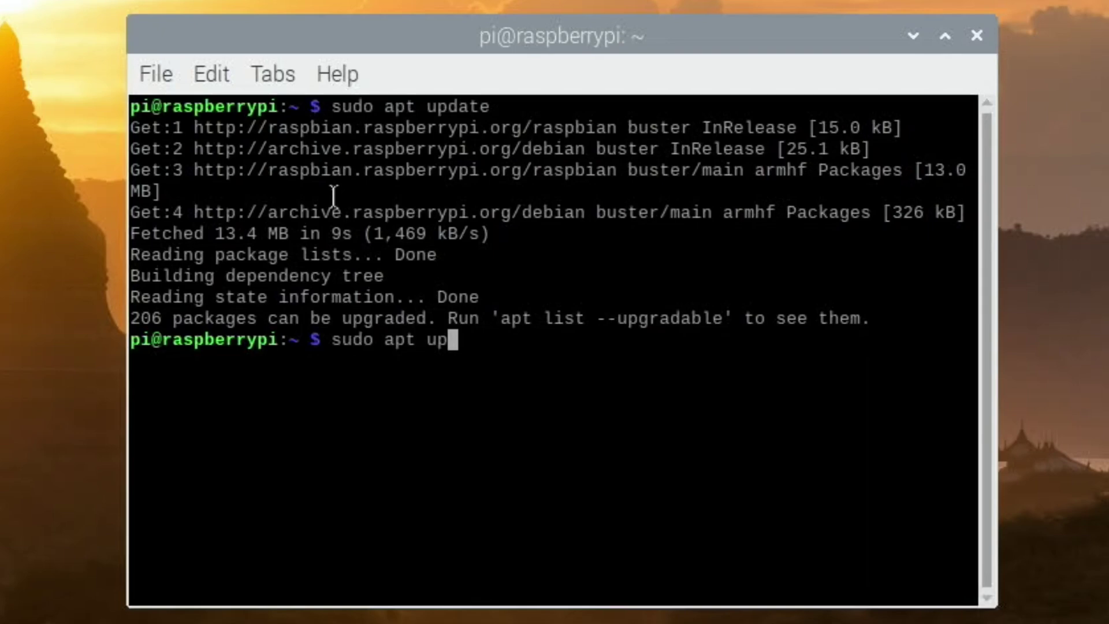
Step: Run sudo apt upgrade and confirm with y so the package upgrade proceeds
type("grade")
key("Return")
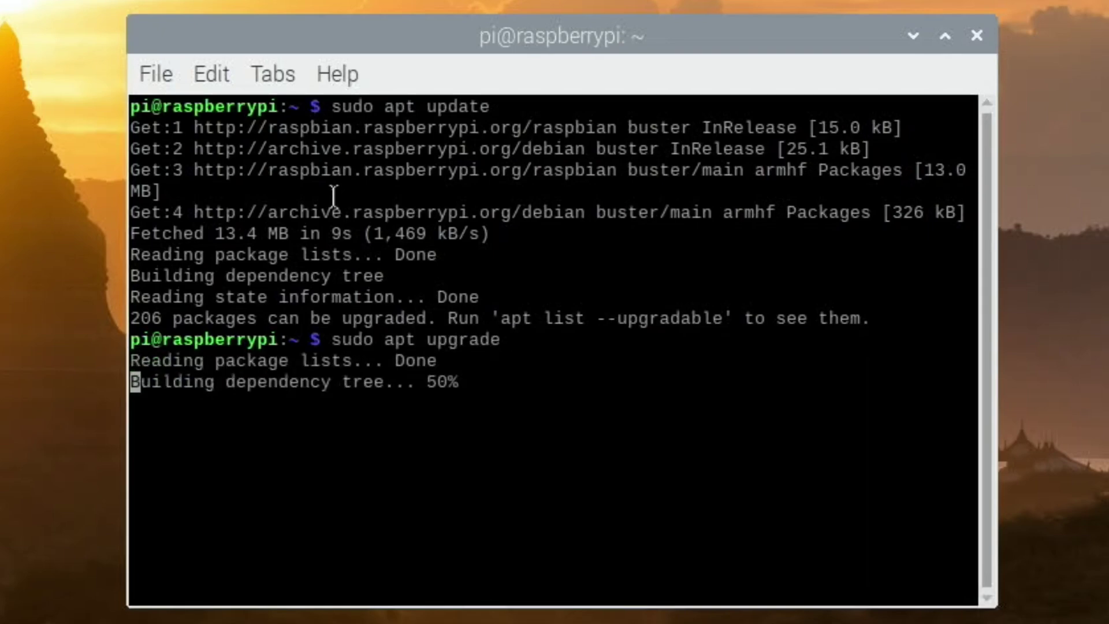
type("y")
key("Return")
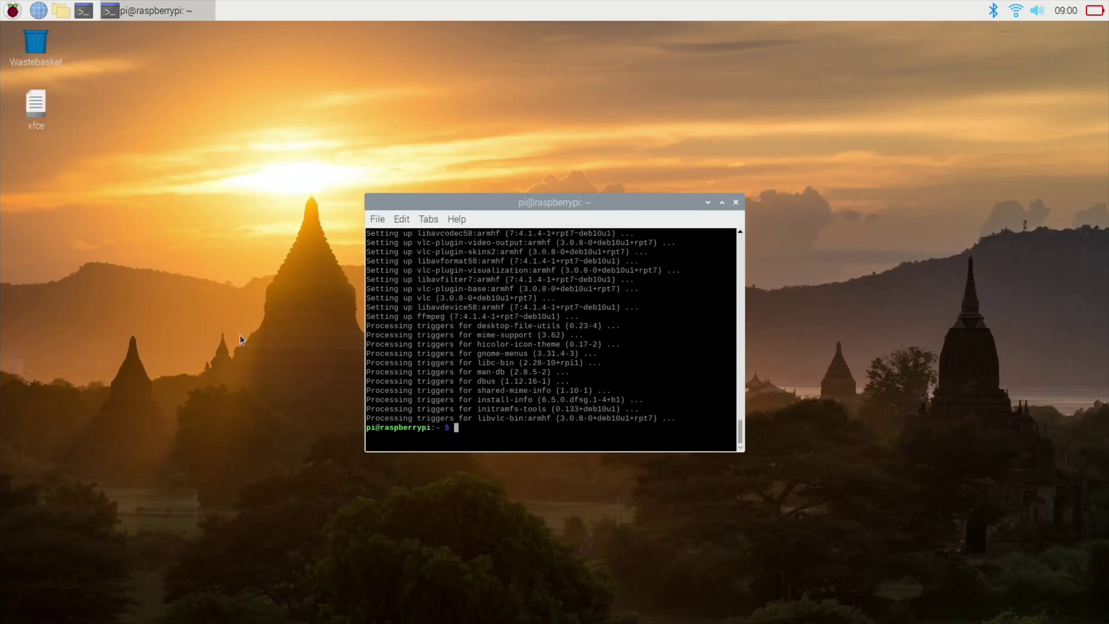
Step: Open the xfce notes file and copy its task-xfce-desktop install command line
double_click(40, 112)
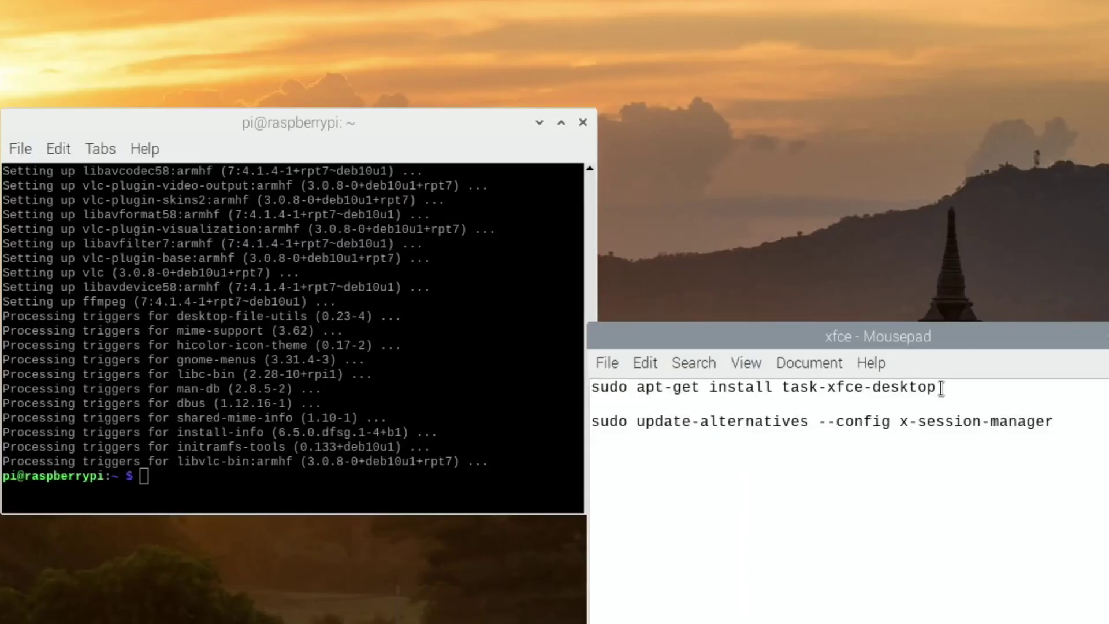
left_click_drag(961, 371, 743, 368)
right_click(614, 387)
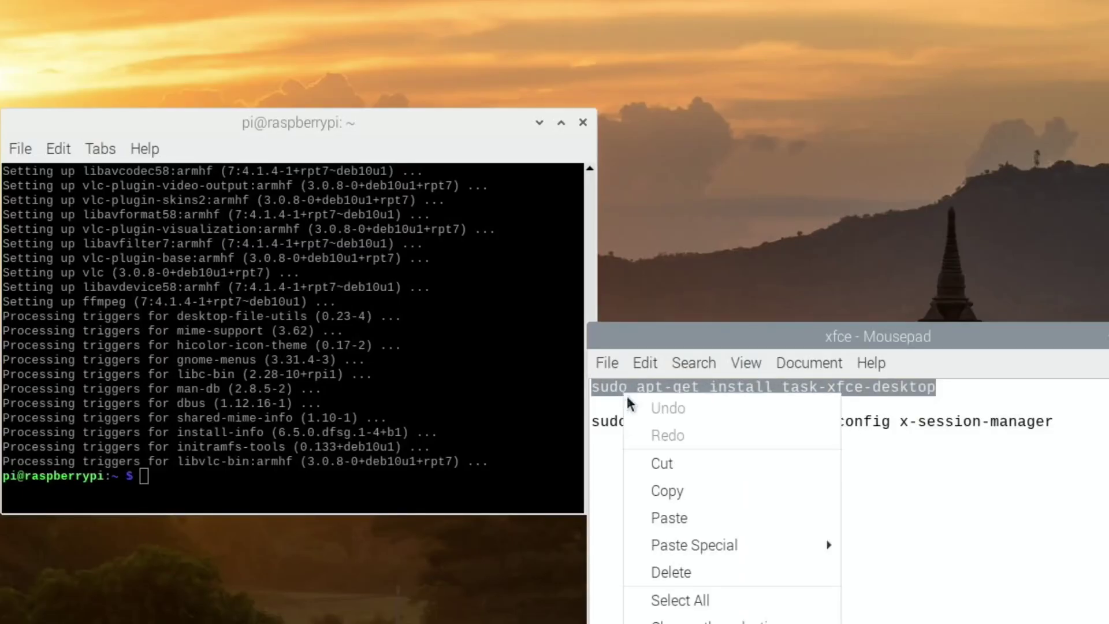
left_click(659, 491)
Step: Paste the task-xfce-desktop install command into LXTerminal and run it
left_click(161, 483)
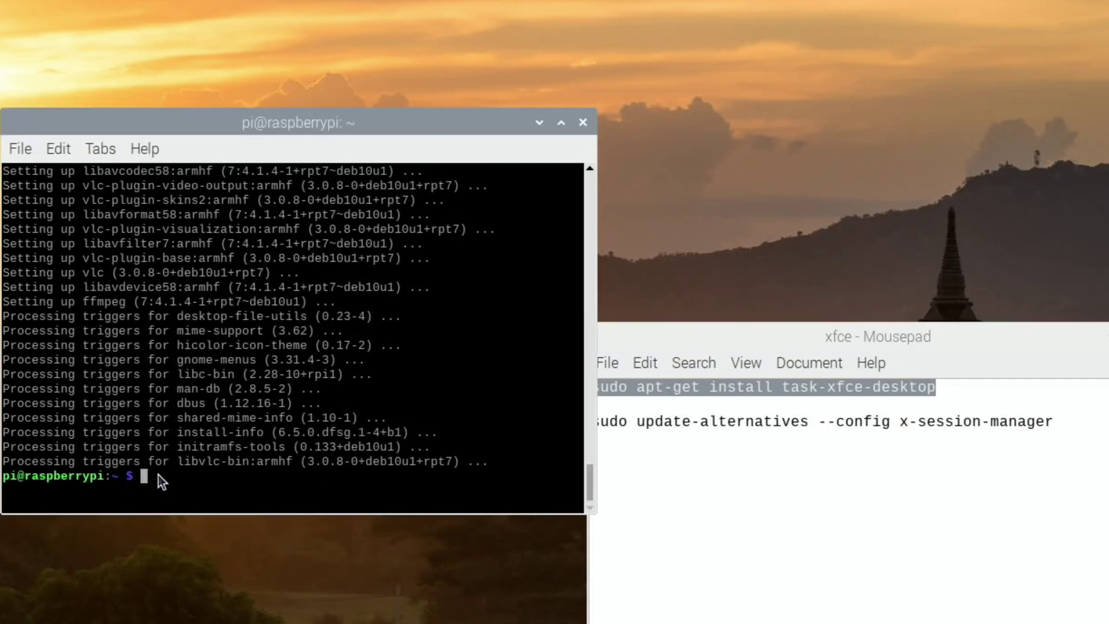
right_click(163, 484)
left_click(175, 248)
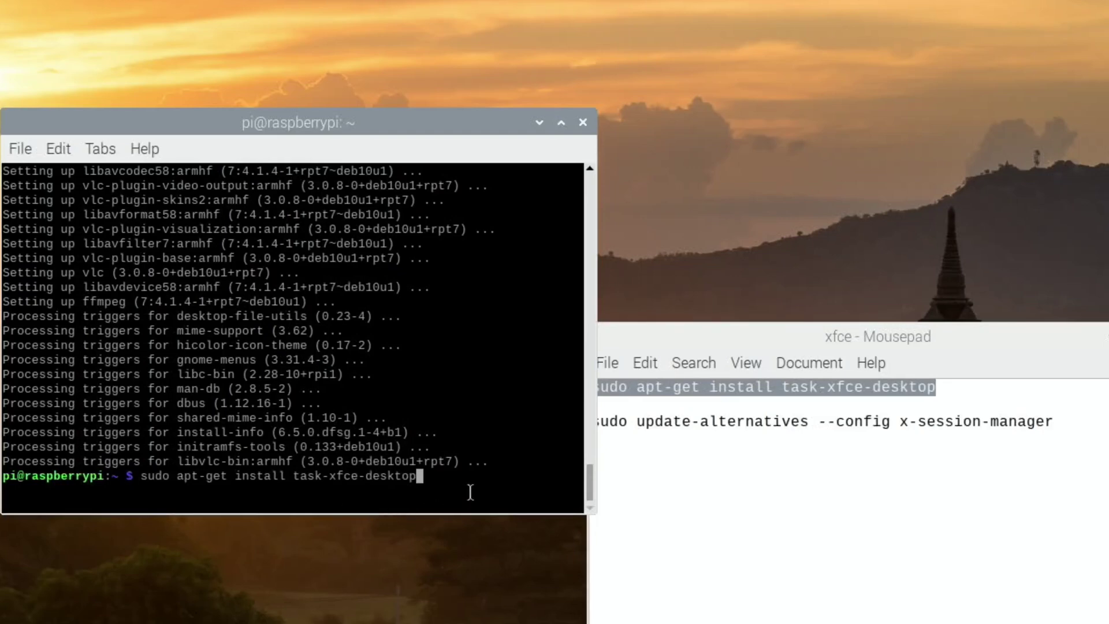
key("Return")
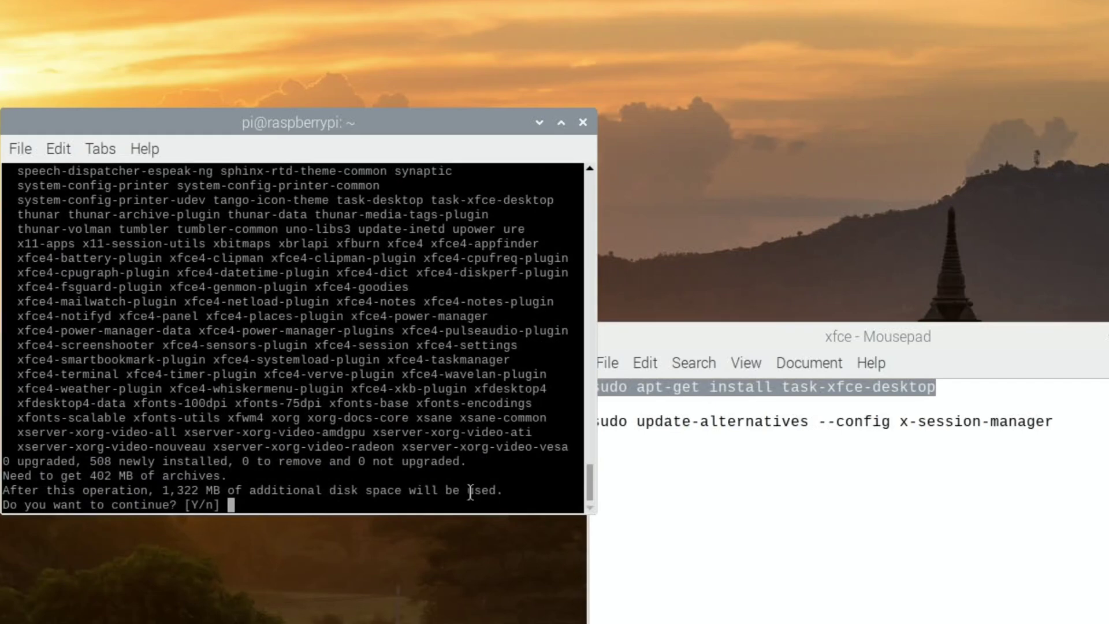
Step: Confirm the Xfce package install with y, then restart the Pi with sudo reboot
type("y")
key("Return")
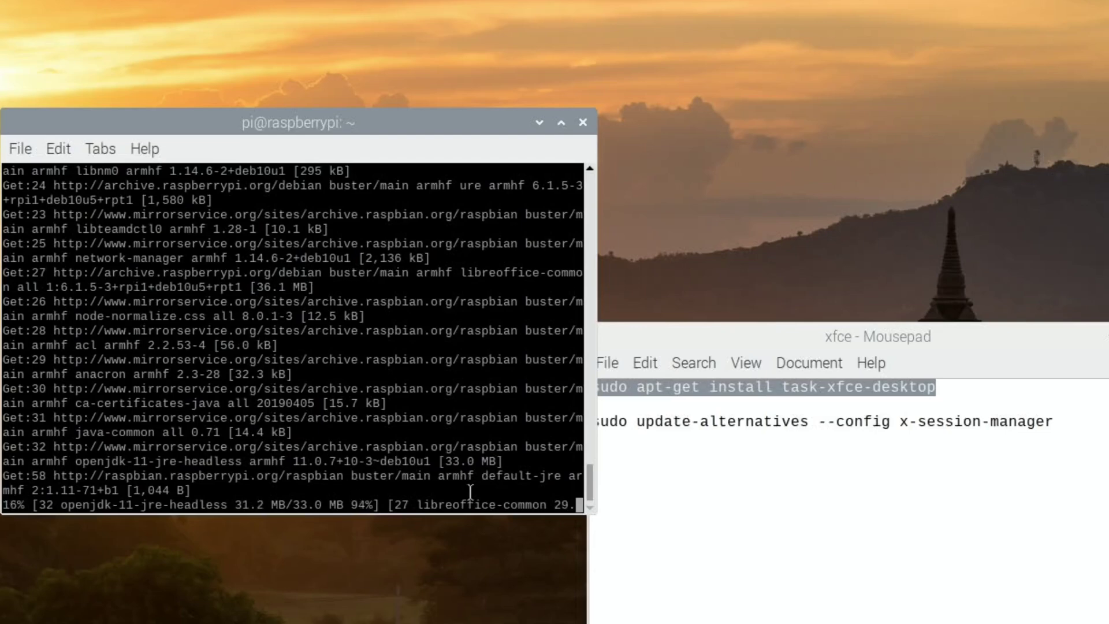
left_click_drag(470, 492, 3, 402)
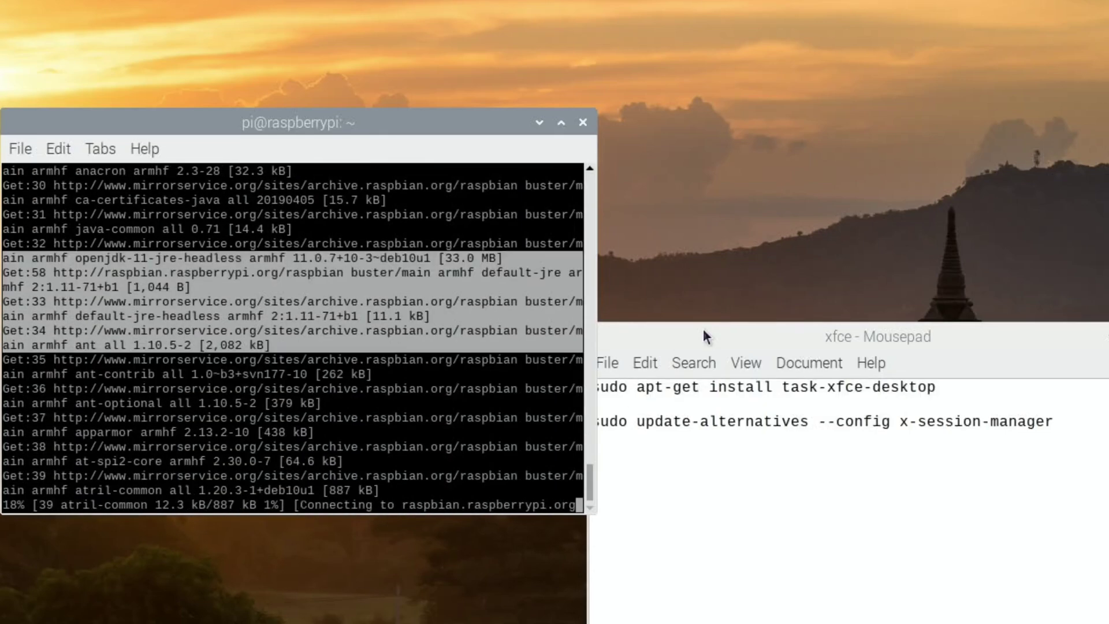
left_click_drag(703, 335, 716, 95)
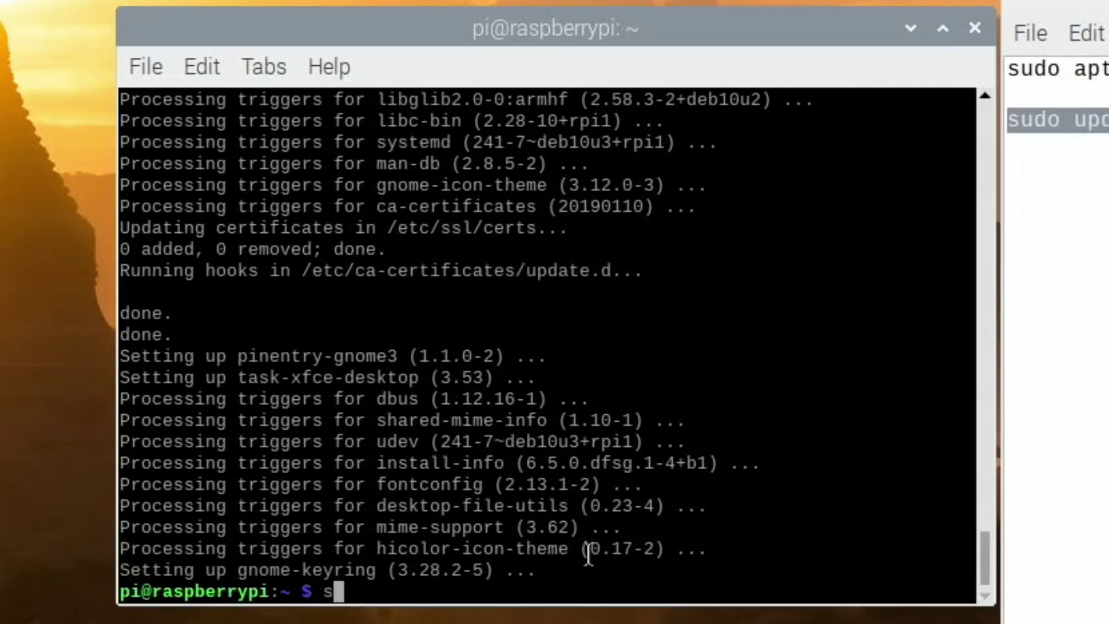
type("udo reb")
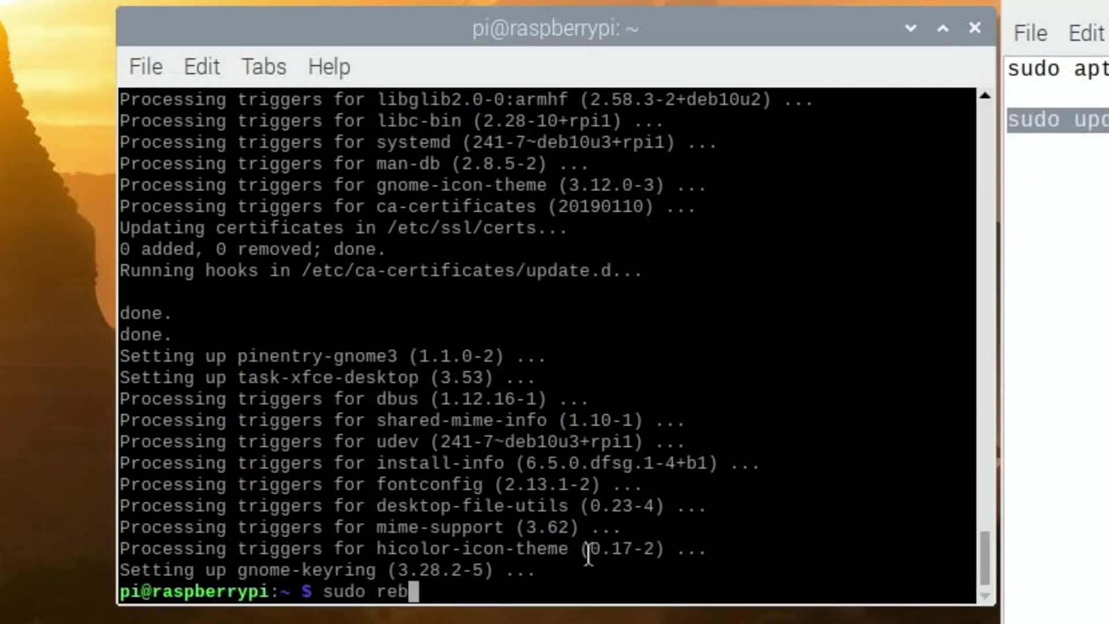
type("oot")
key("Return")
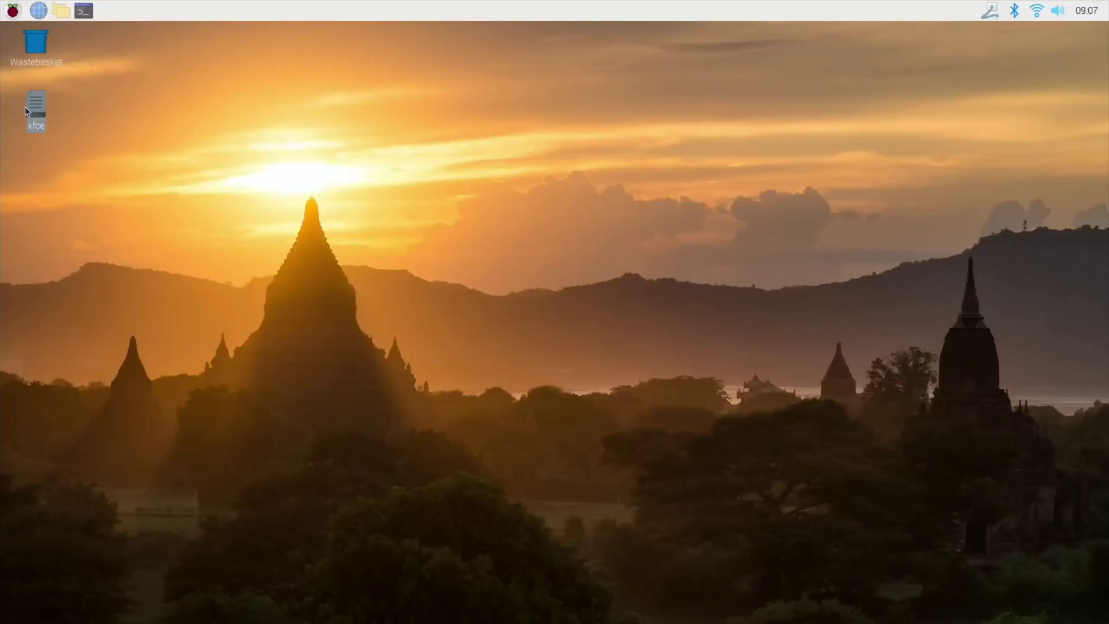
Step: Open the xfce notes and a new terminal, and copy the update-alternatives command
double_click(25, 106)
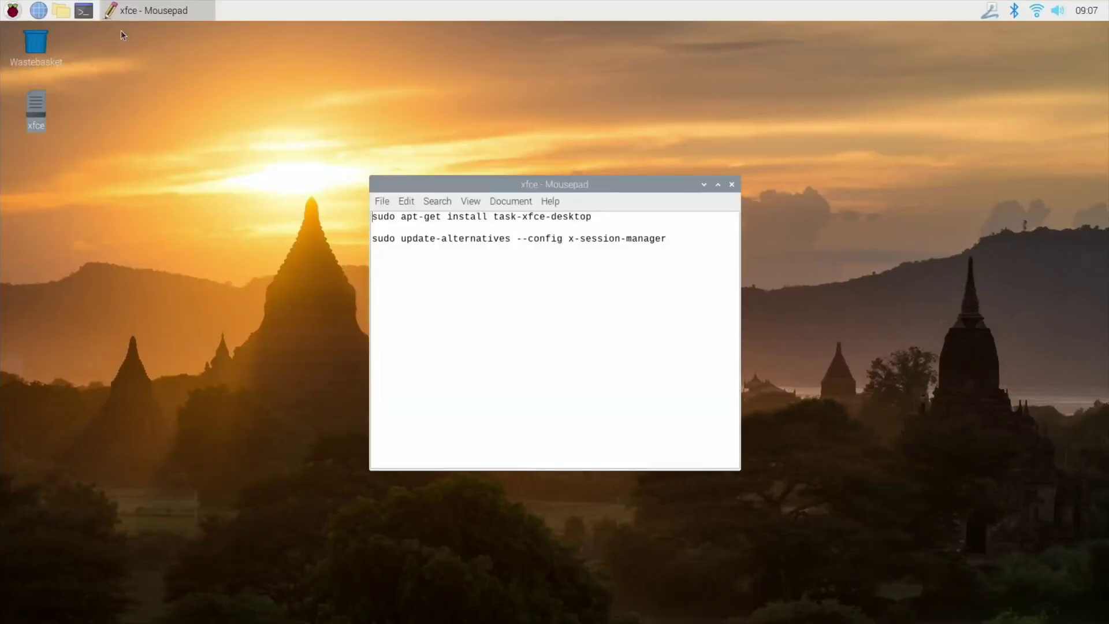
left_click(87, 16)
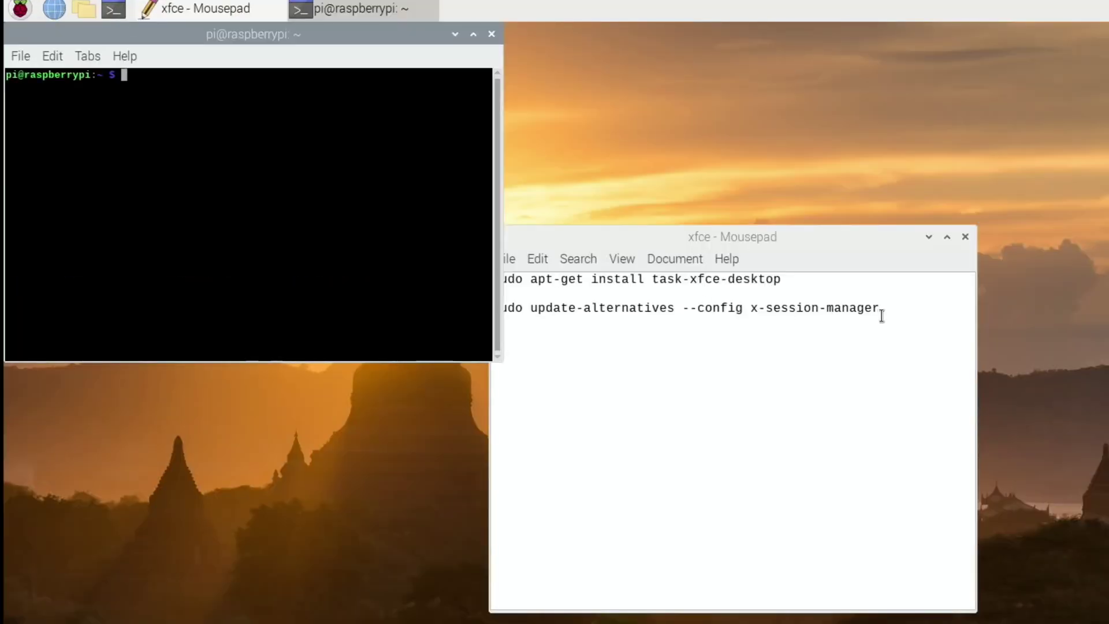
left_click_drag(883, 315, 483, 301)
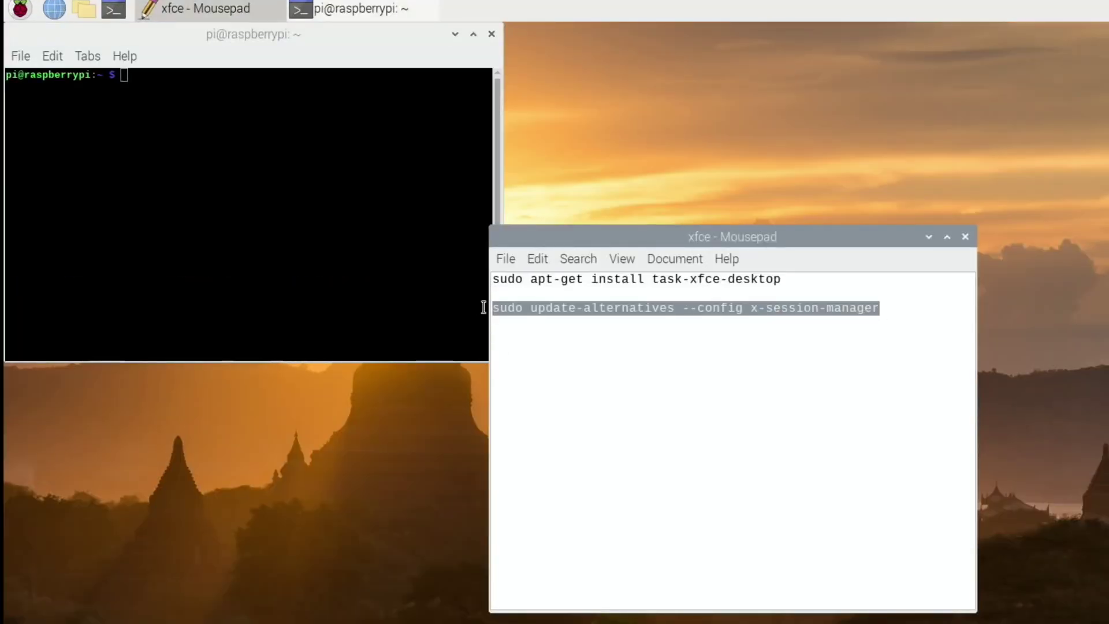
right_click(527, 303)
left_click(557, 387)
Step: Paste and run update-alternatives, choose option 5 (startxfce4), and type sudo reboot
right_click(126, 77)
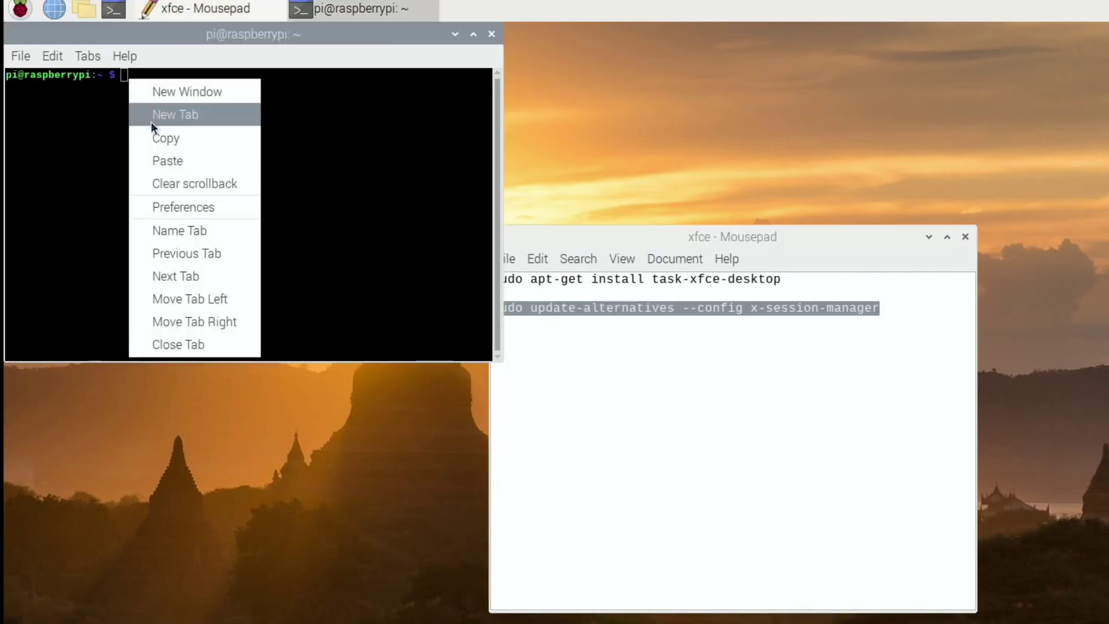
left_click(159, 160)
key("Return")
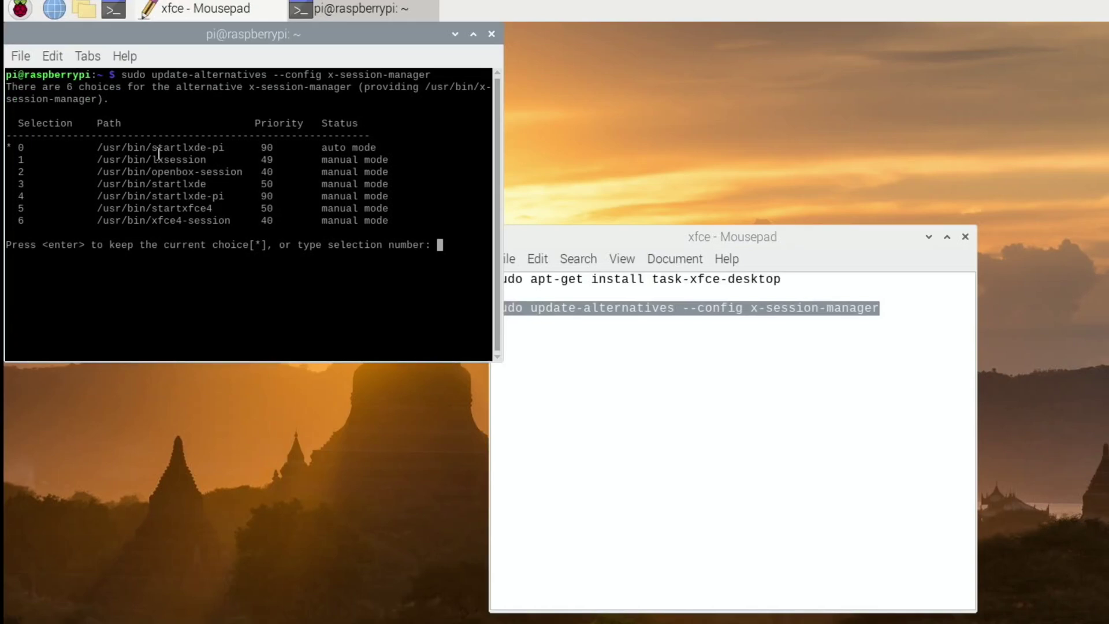
type("5")
key("Return")
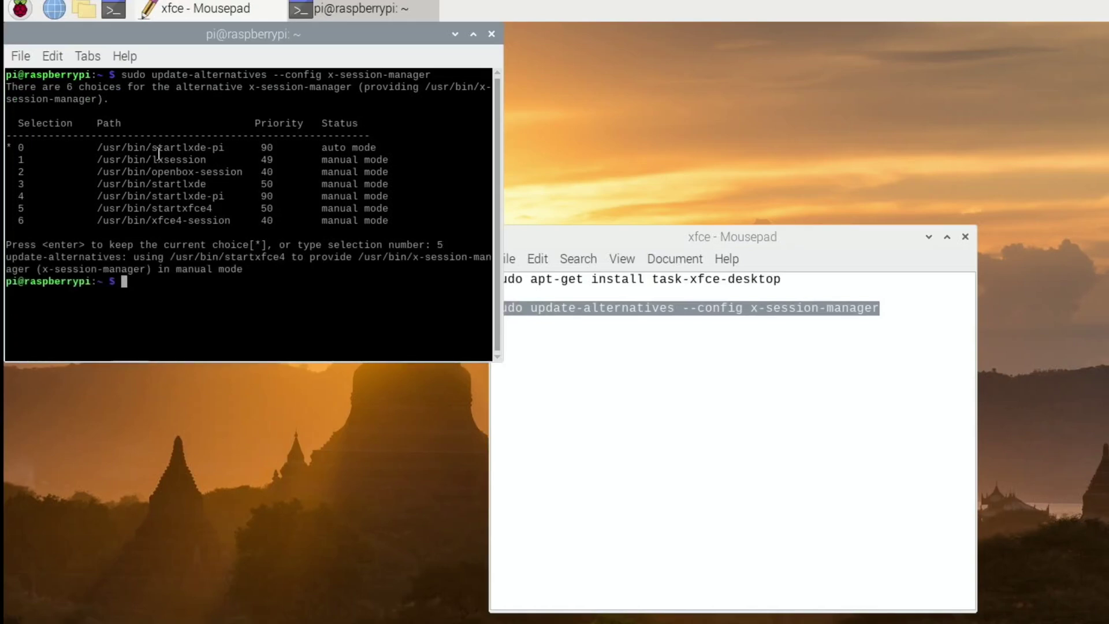
type("sudo reboot")
Step: Reboot into Xfce and set the IMG_3745.JPG green-field photo from the Desktop folder as wallpaper
key("Return")
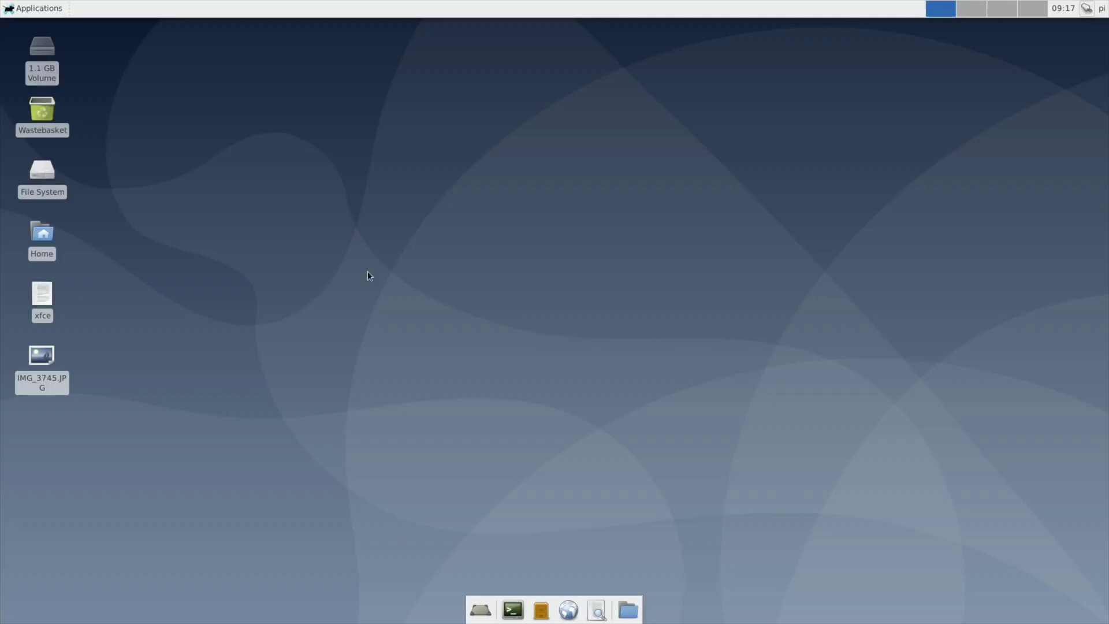
right_click(388, 283)
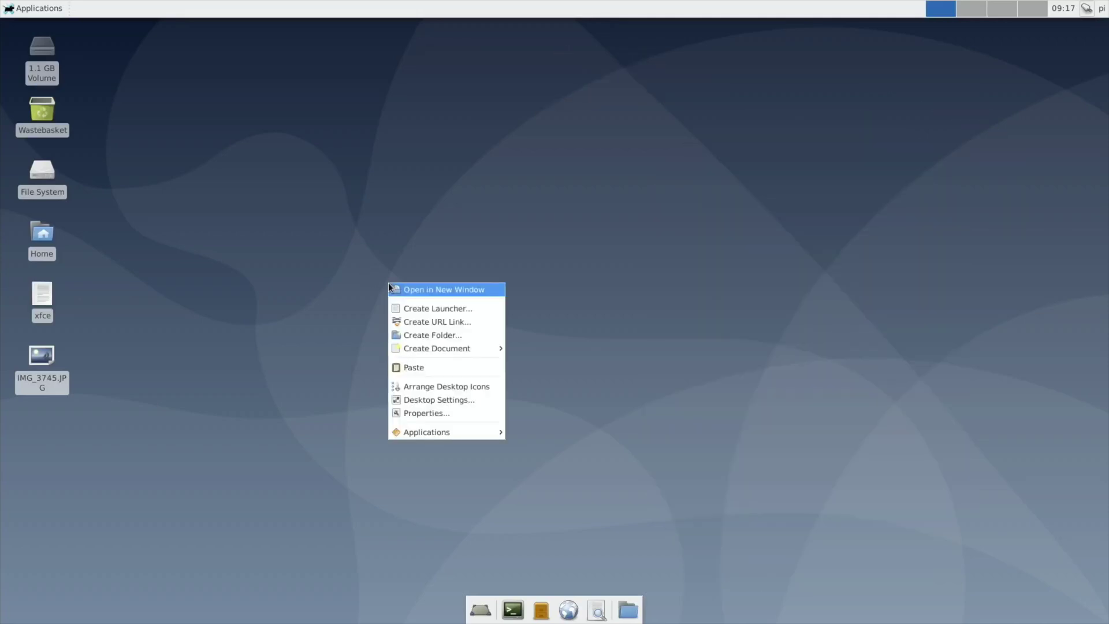
left_click(445, 400)
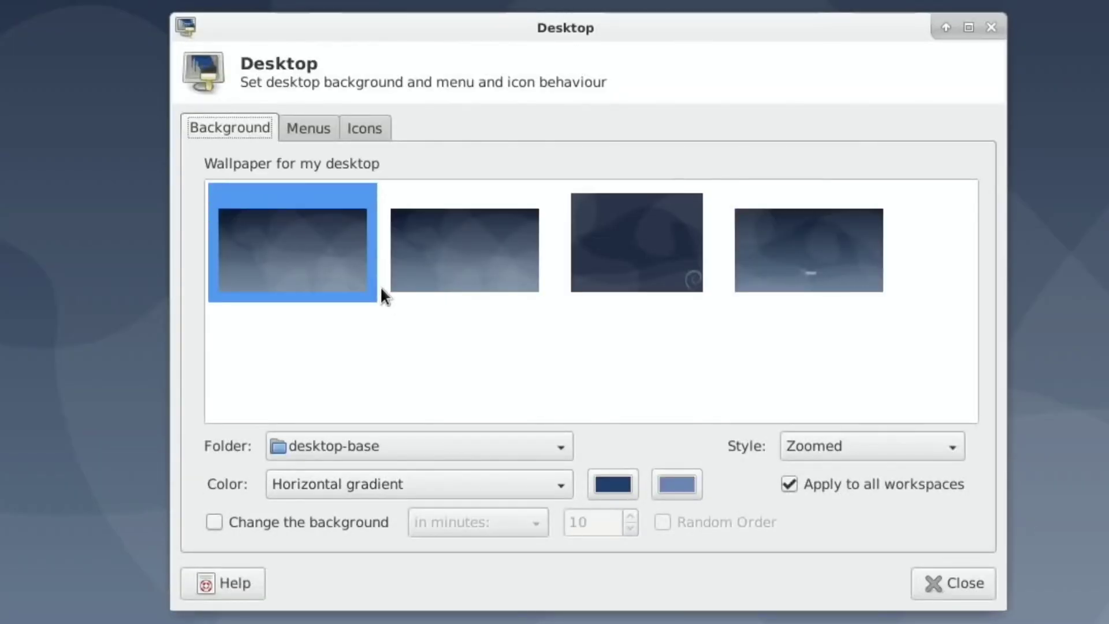
left_click(352, 445)
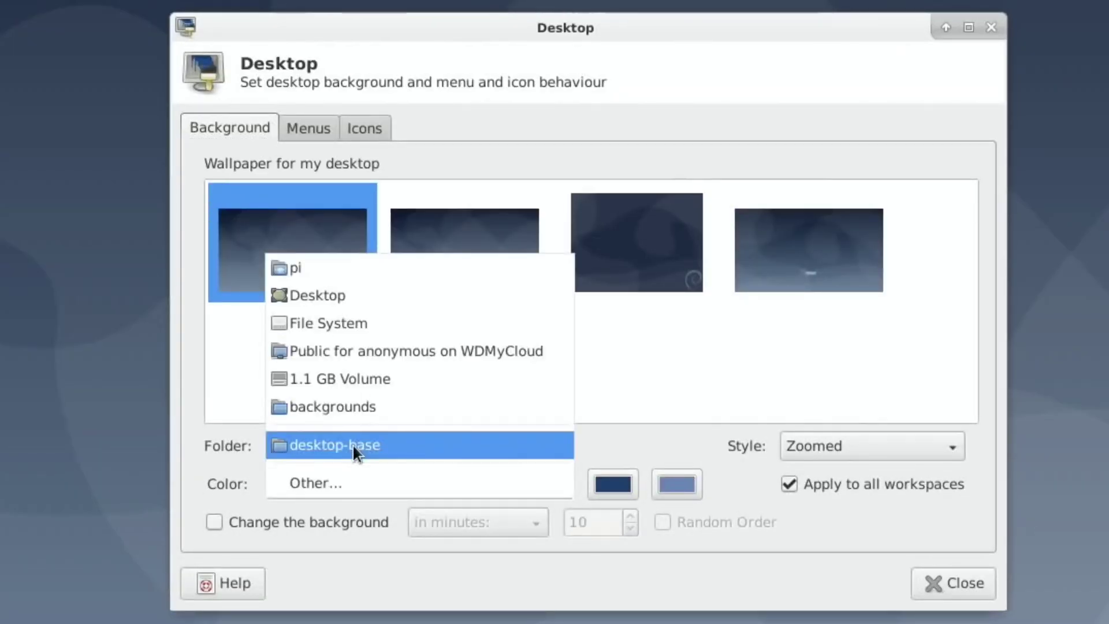
left_click(321, 293)
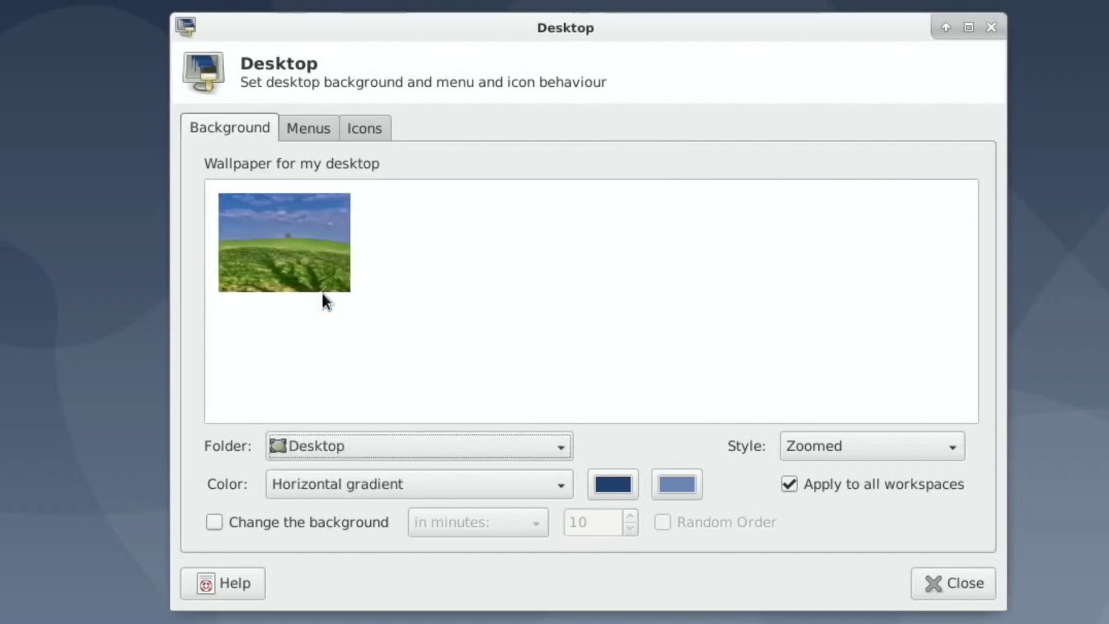
left_click(299, 246)
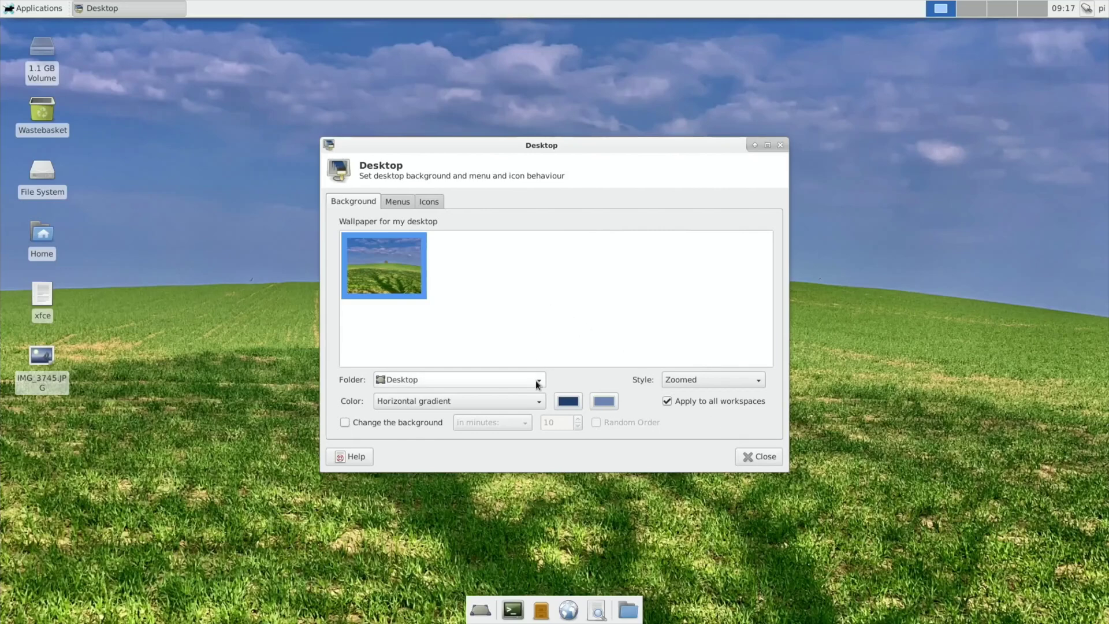
key("Escape")
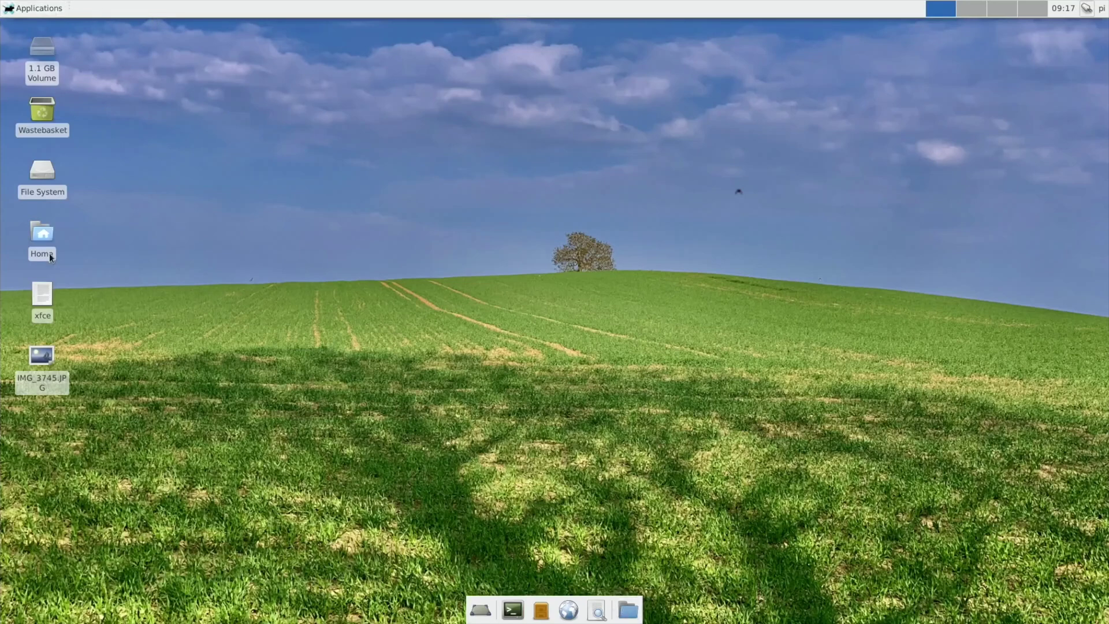
Step: In Appearance settings, preview several styles and apply the dark Adwaita-dark style
left_click(50, 11)
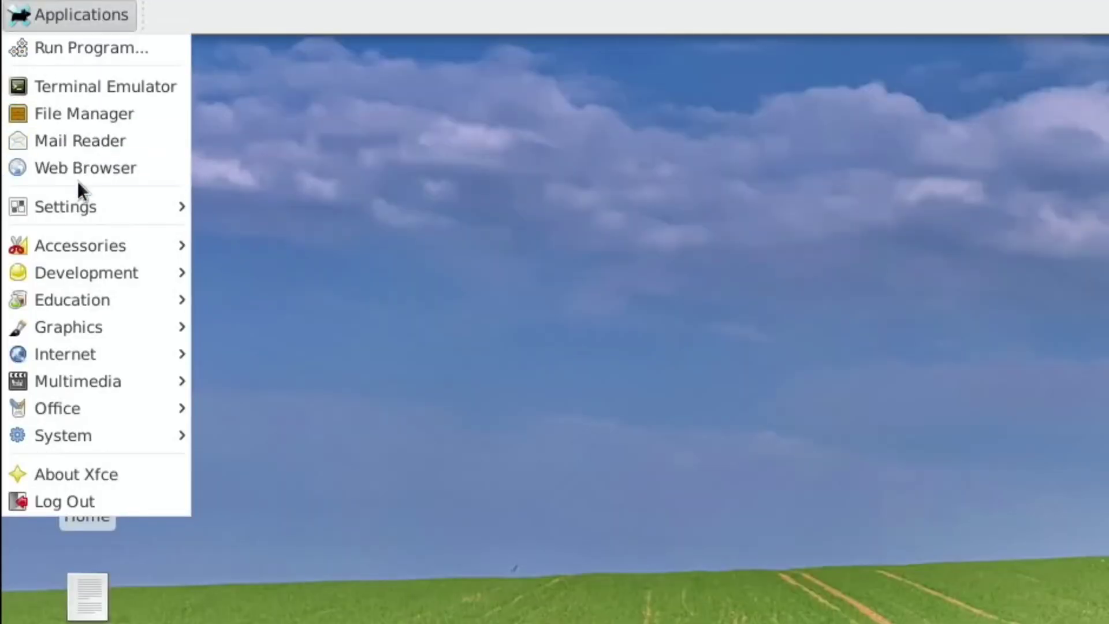
mouse_move(75, 200)
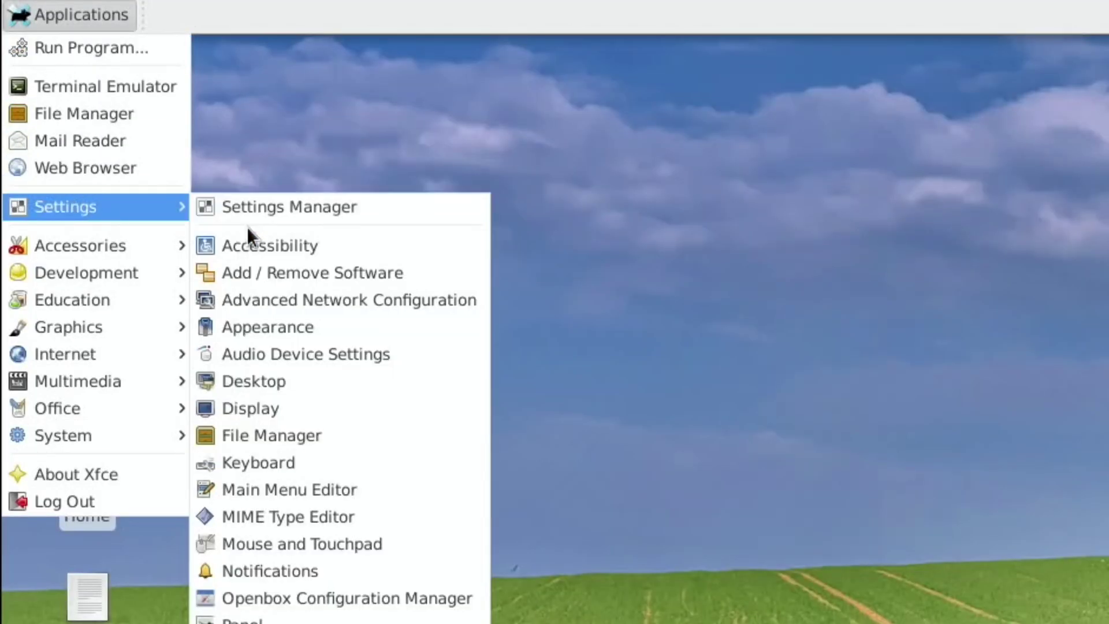
left_click(266, 327)
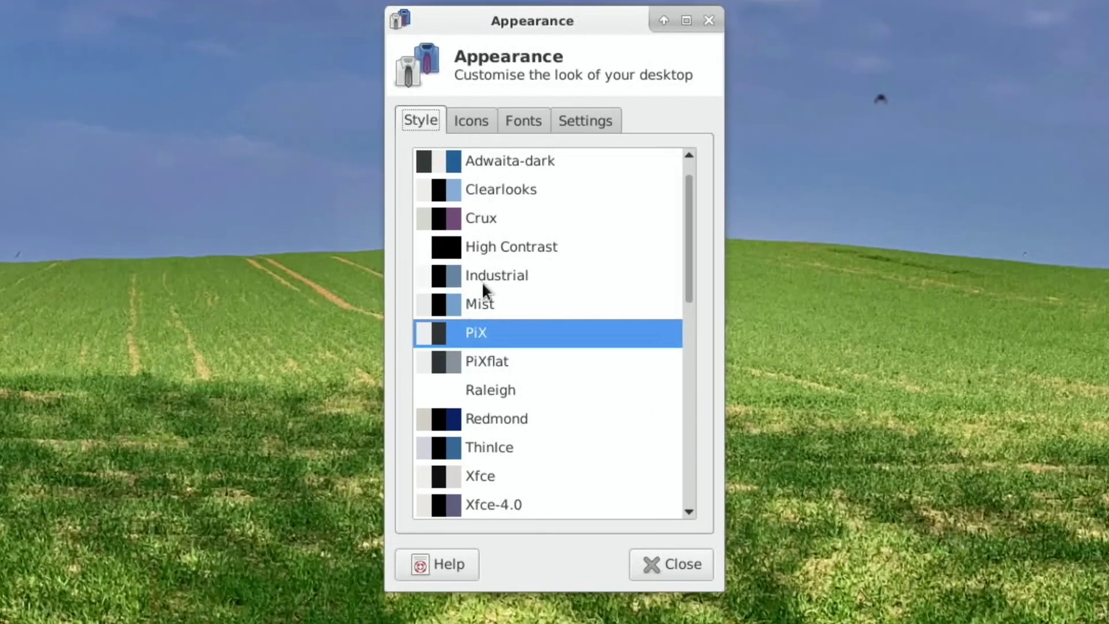
left_click(482, 300)
left_click(473, 392)
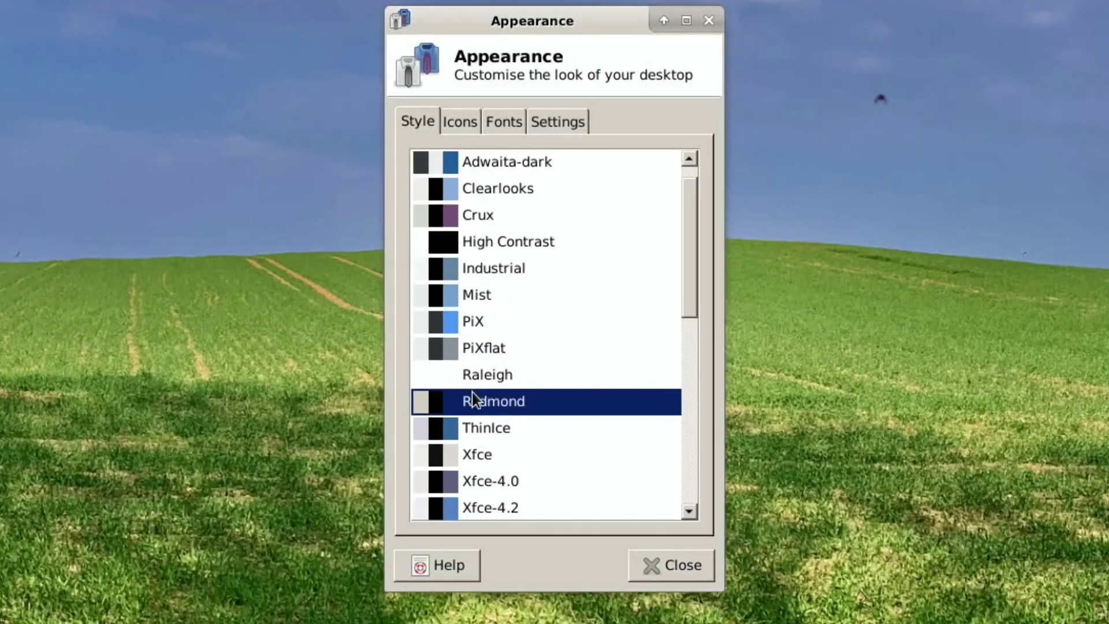
left_click(471, 428)
left_click(464, 452)
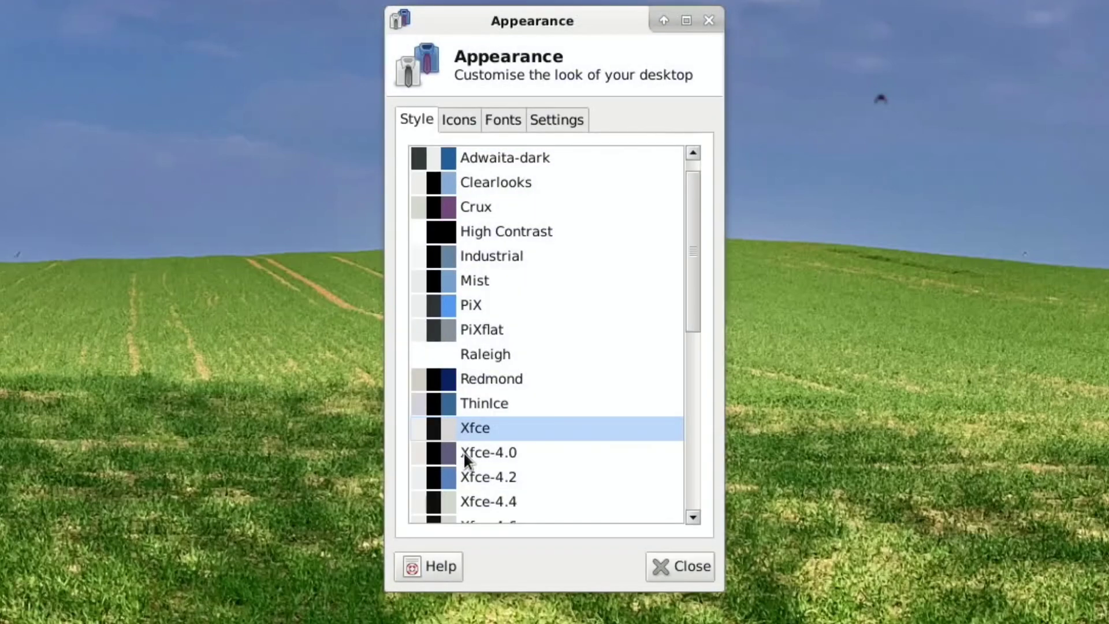
left_click(454, 475)
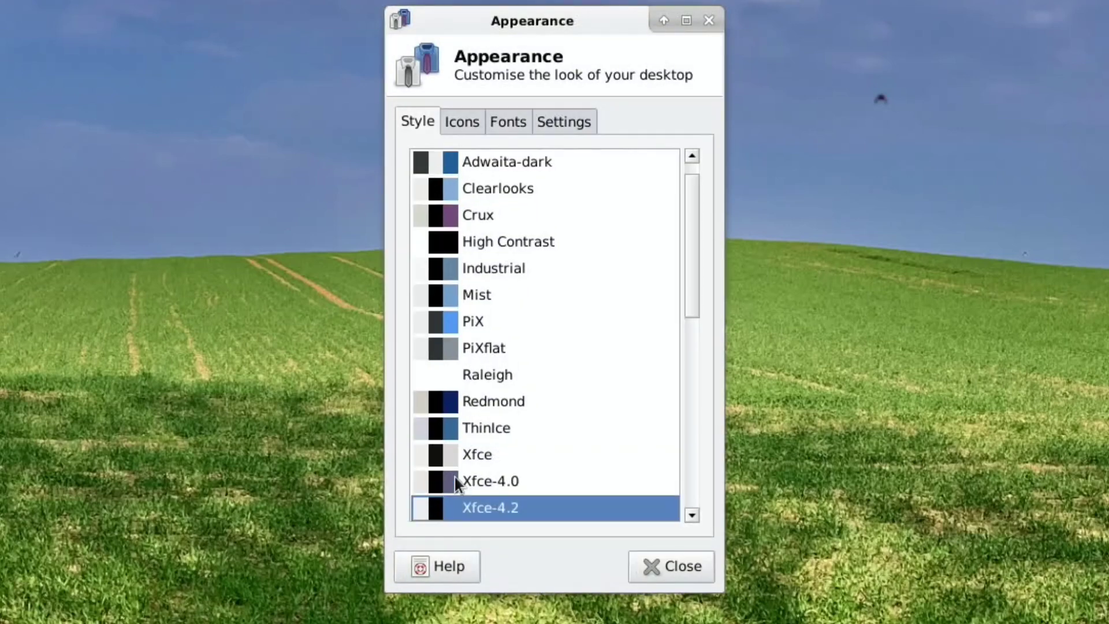
left_click(461, 325)
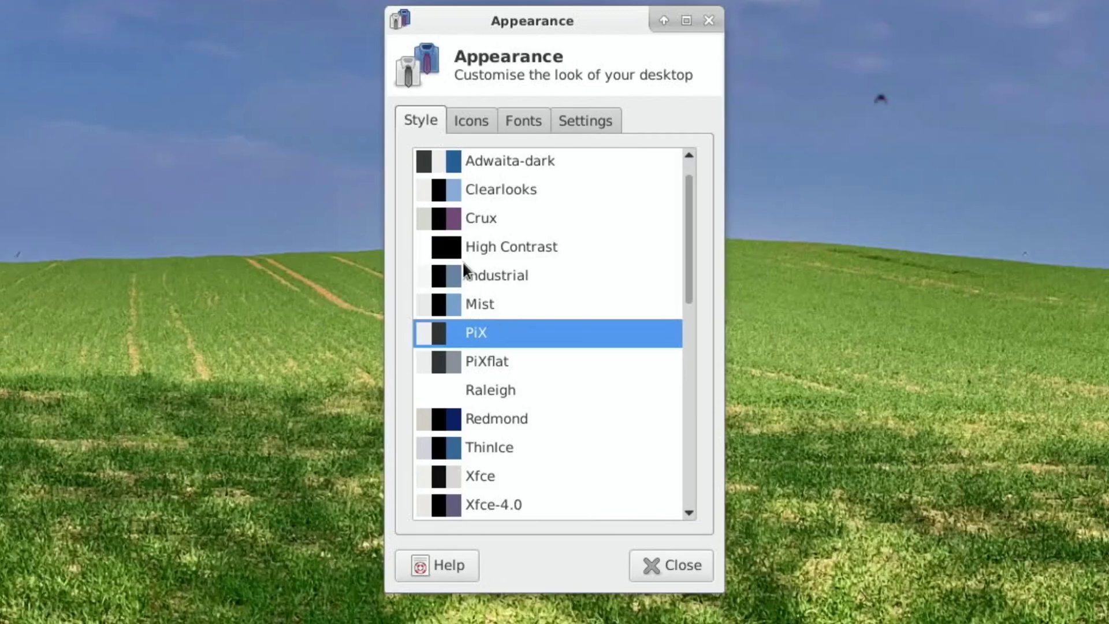
left_click(447, 249)
left_click(444, 225)
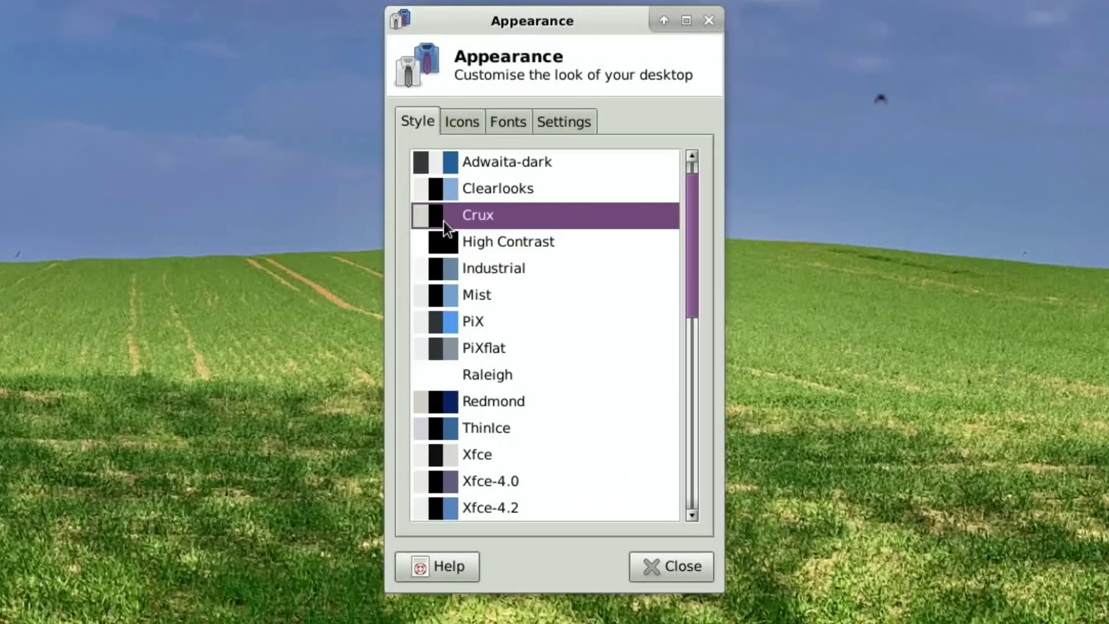
left_click(446, 160)
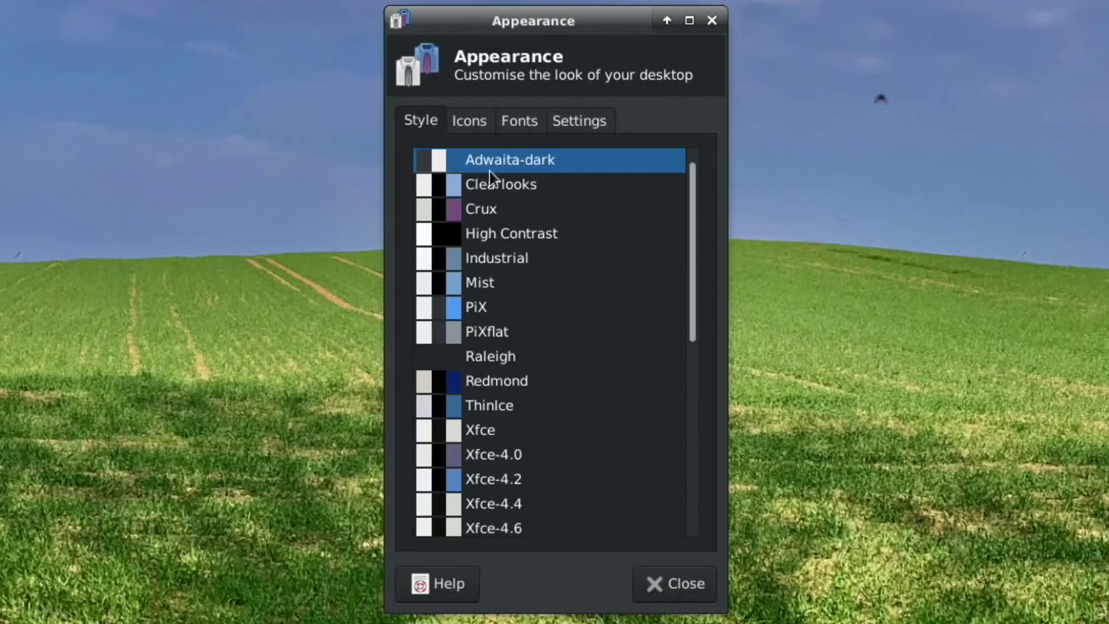
Step: Switch the icon theme to PiXflat
left_click(483, 120)
left_click(495, 317)
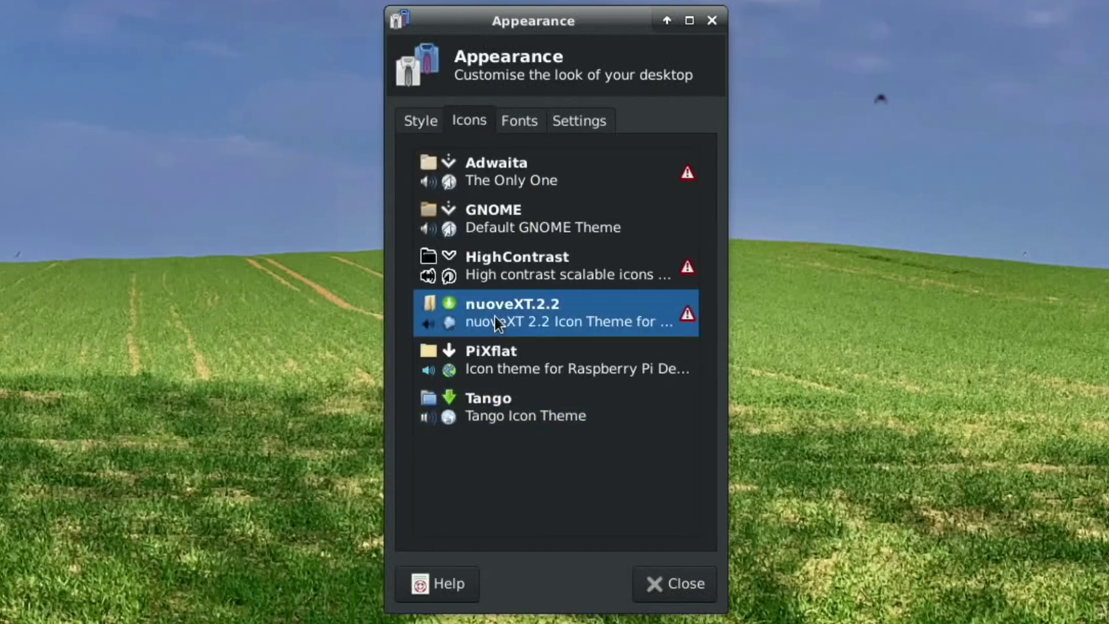
left_click(480, 362)
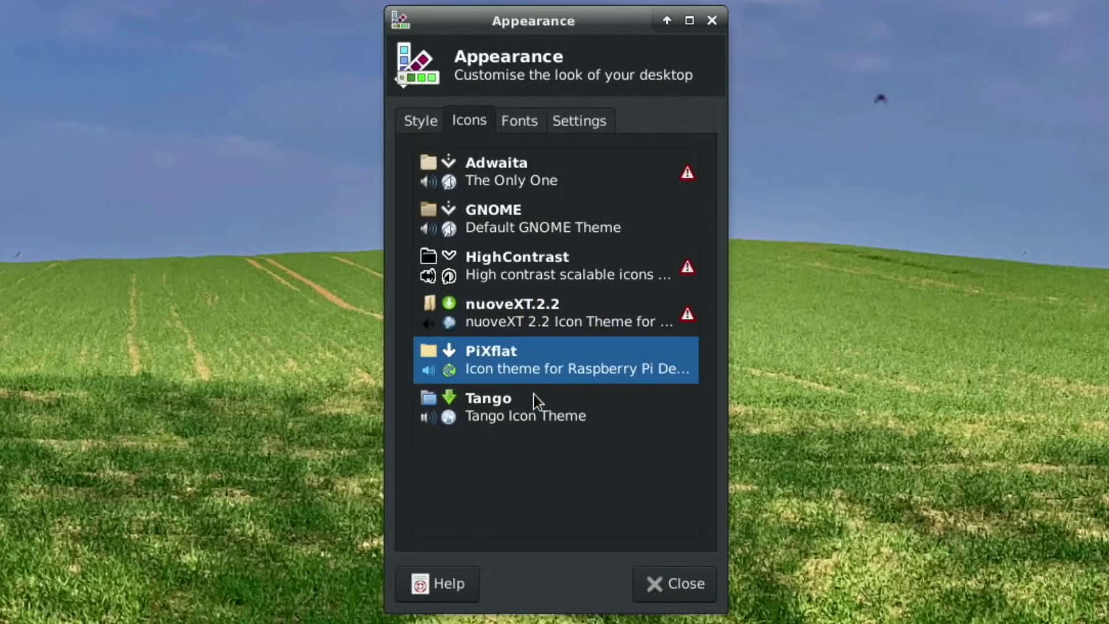
Step: Close Appearance, then add a Launcher plug-in to the end of the bottom dock
left_click(670, 594)
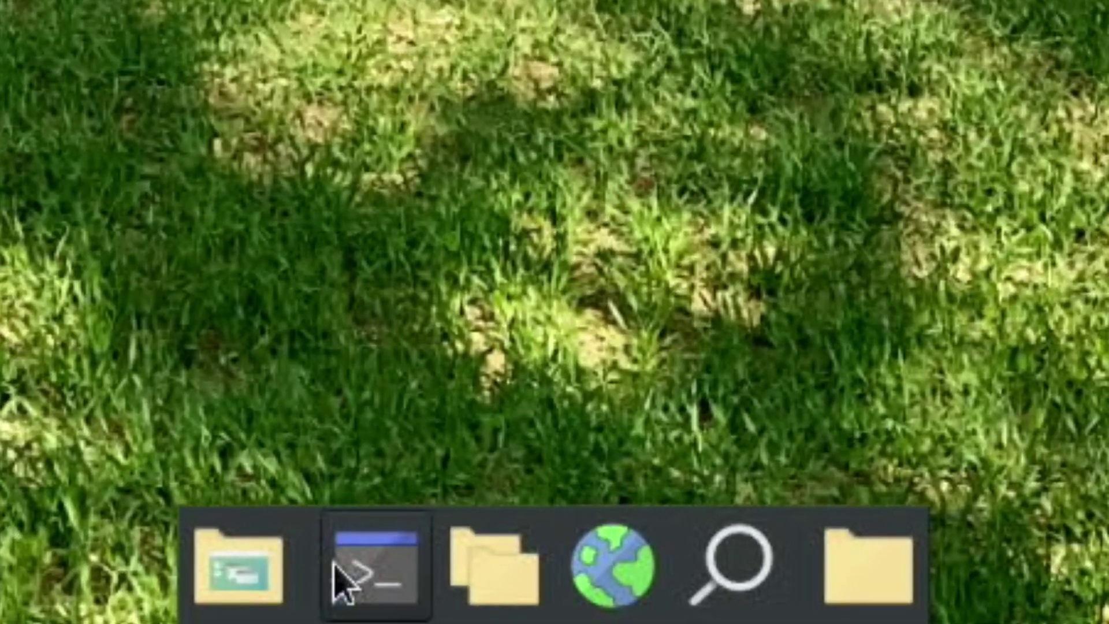
right_click(312, 601)
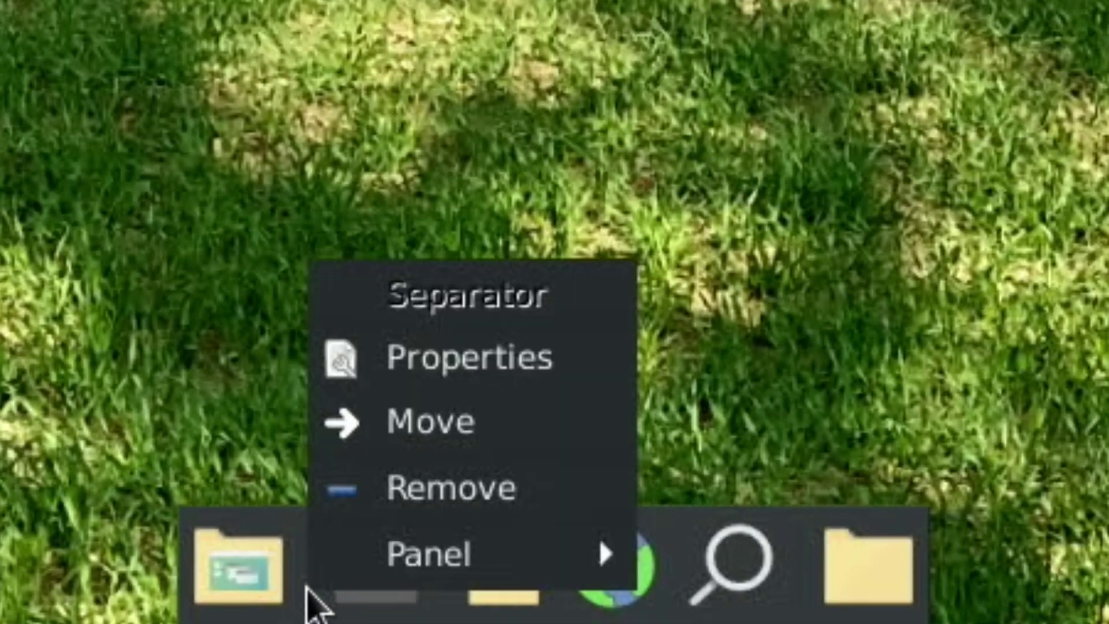
mouse_move(421, 581)
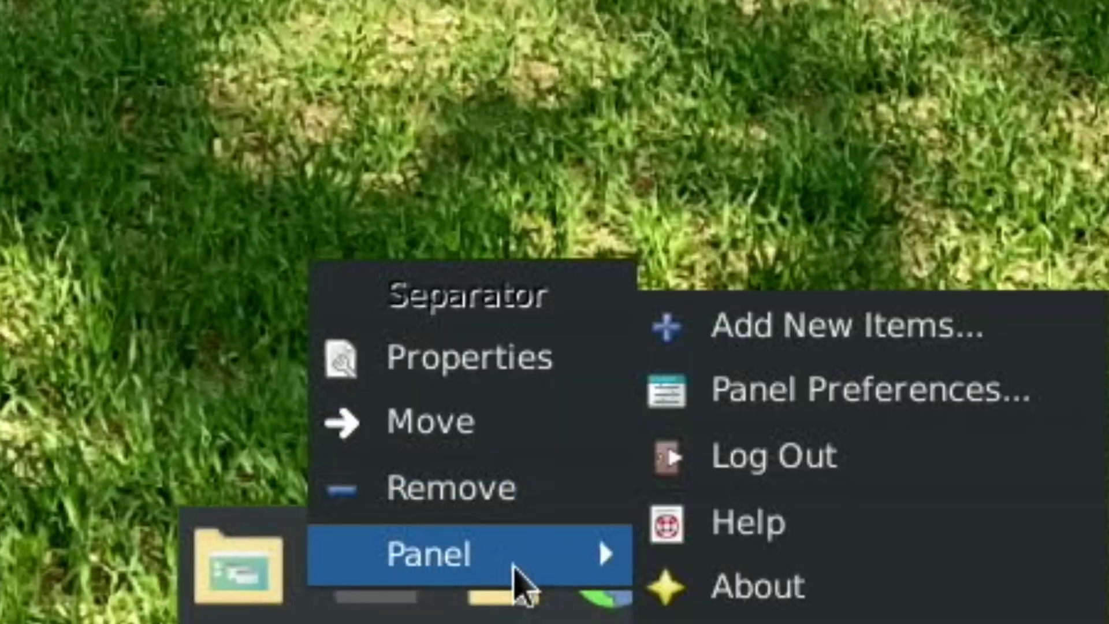
left_click(768, 341)
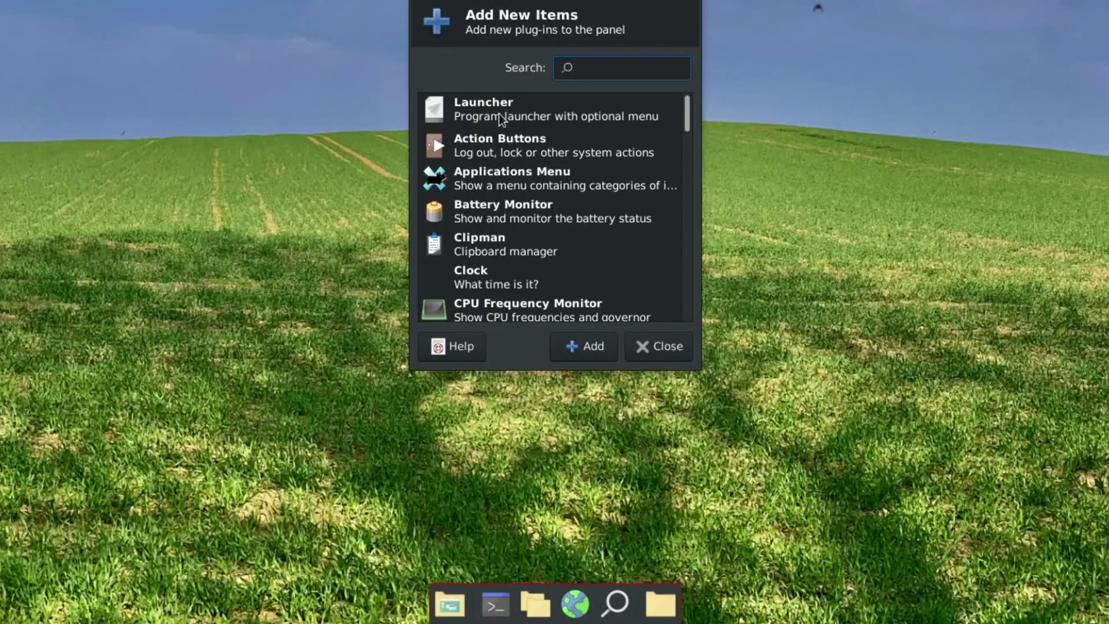
left_click(516, 265)
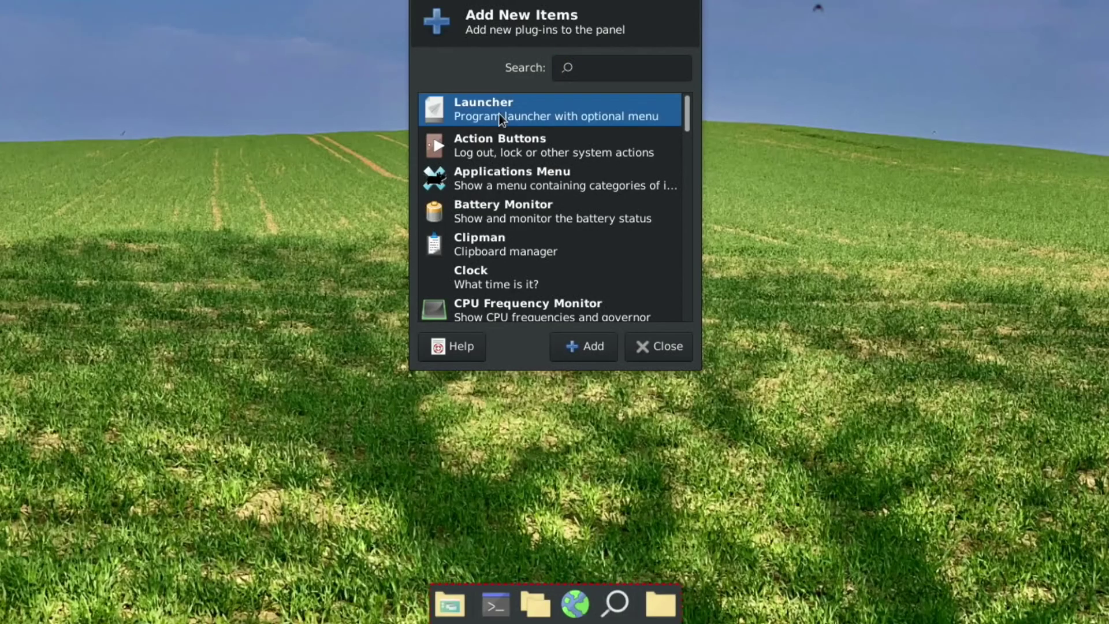
left_click(573, 348)
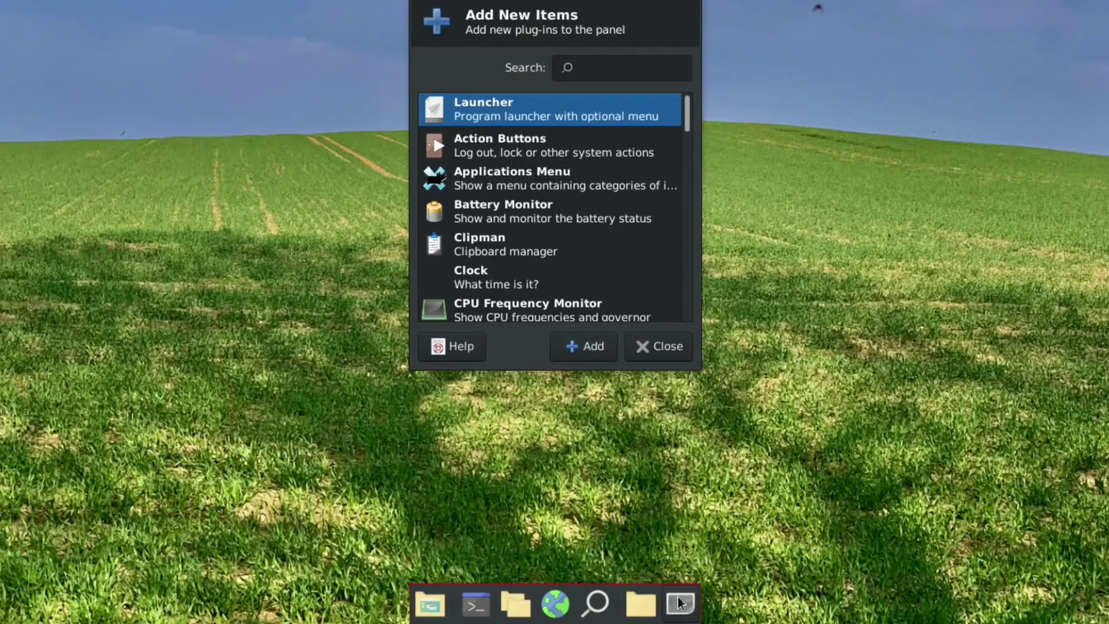
left_click(667, 348)
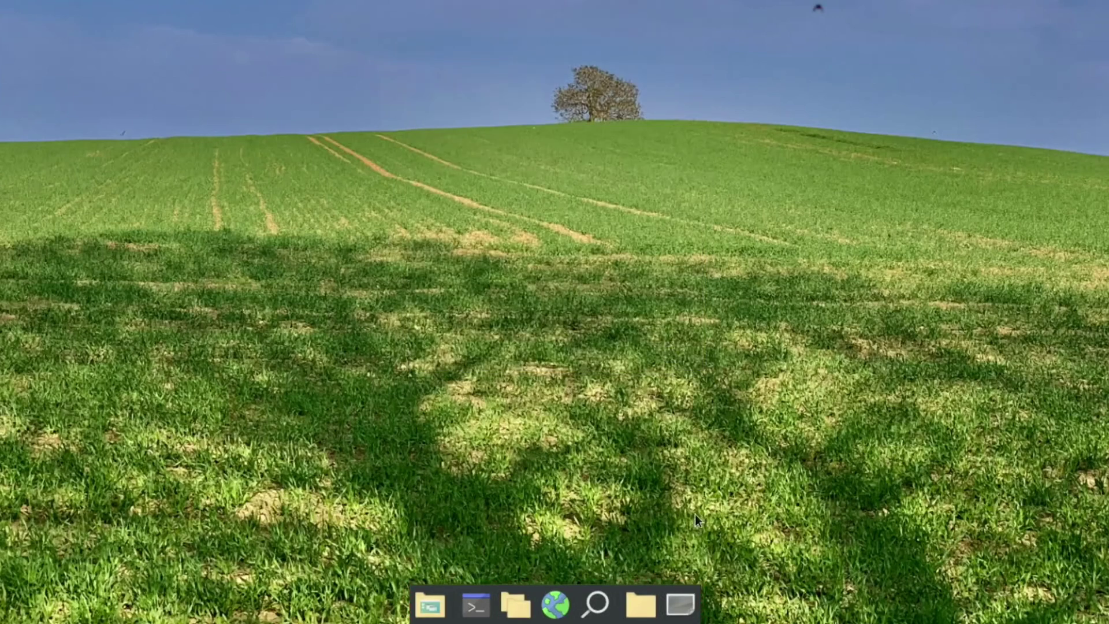
Step: Add Chromium Web Browser, found by searching 'chr', to the new launcher's properties
right_click(678, 600)
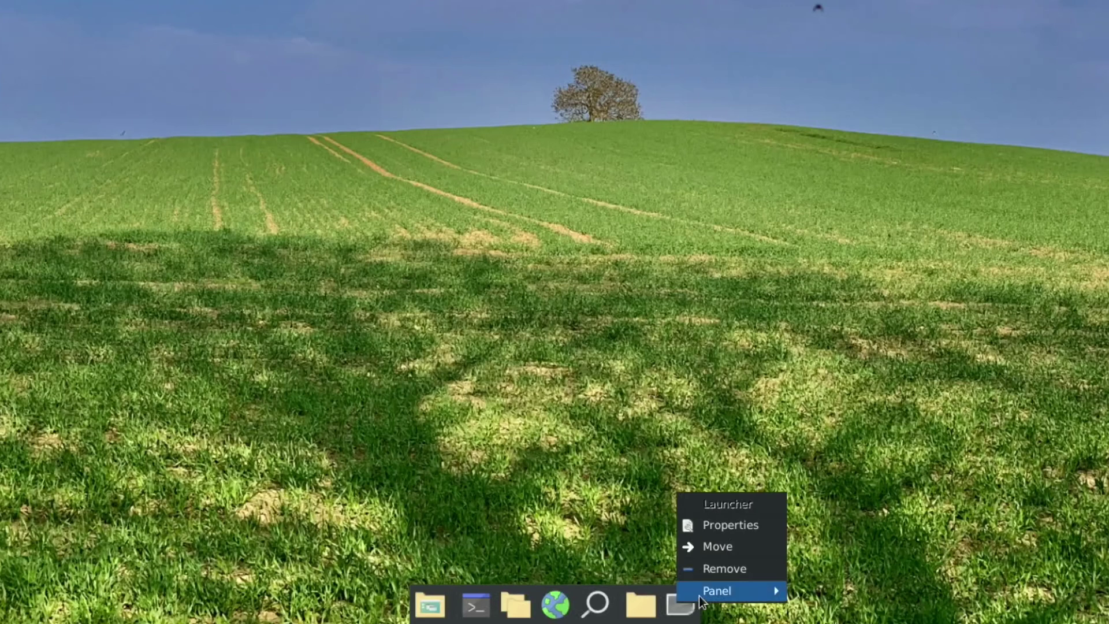
mouse_move(753, 591)
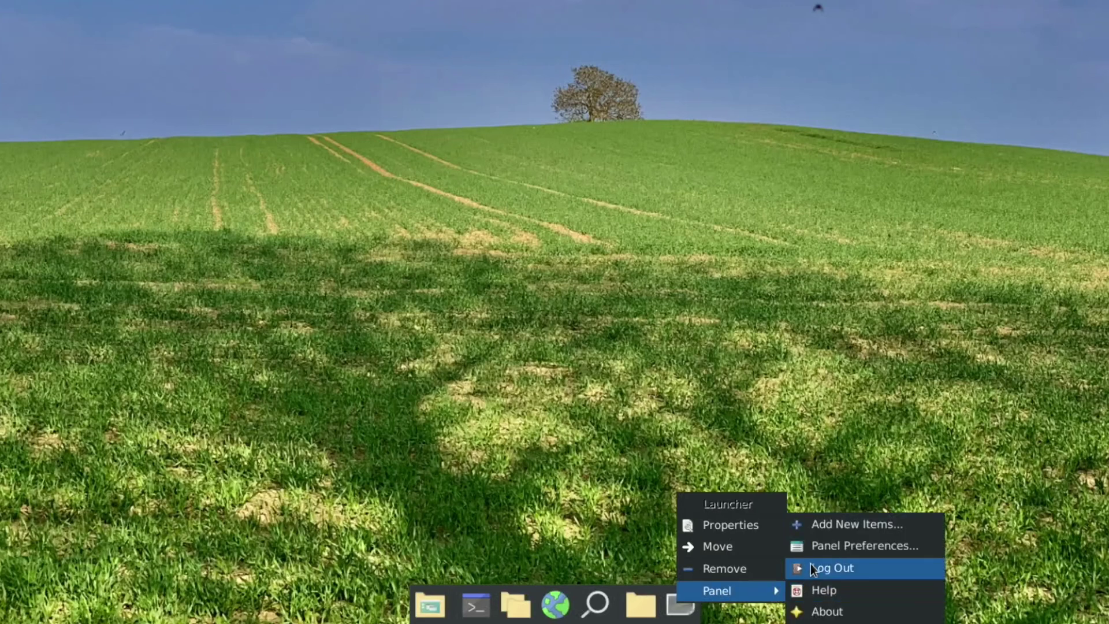
left_click(753, 526)
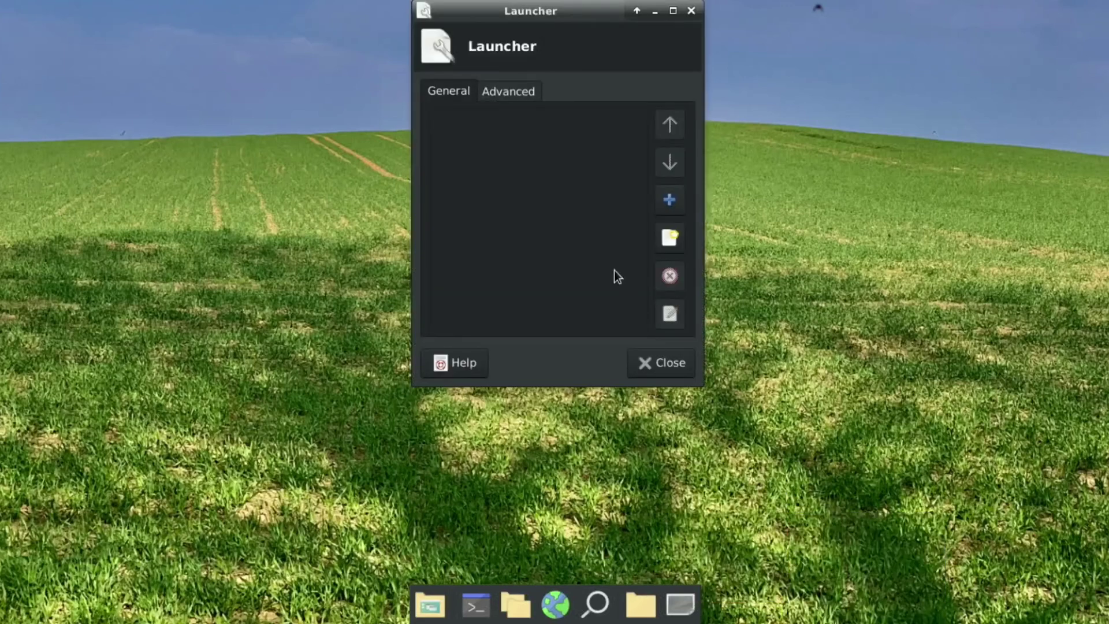
left_click(664, 199)
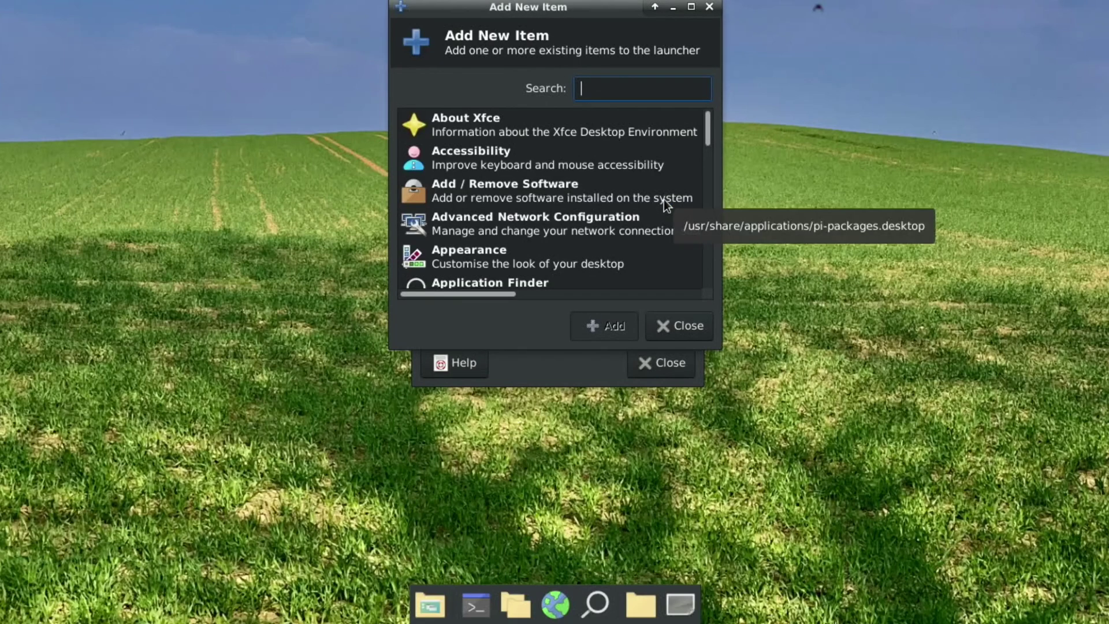
scroll(556, 190, "down", 5)
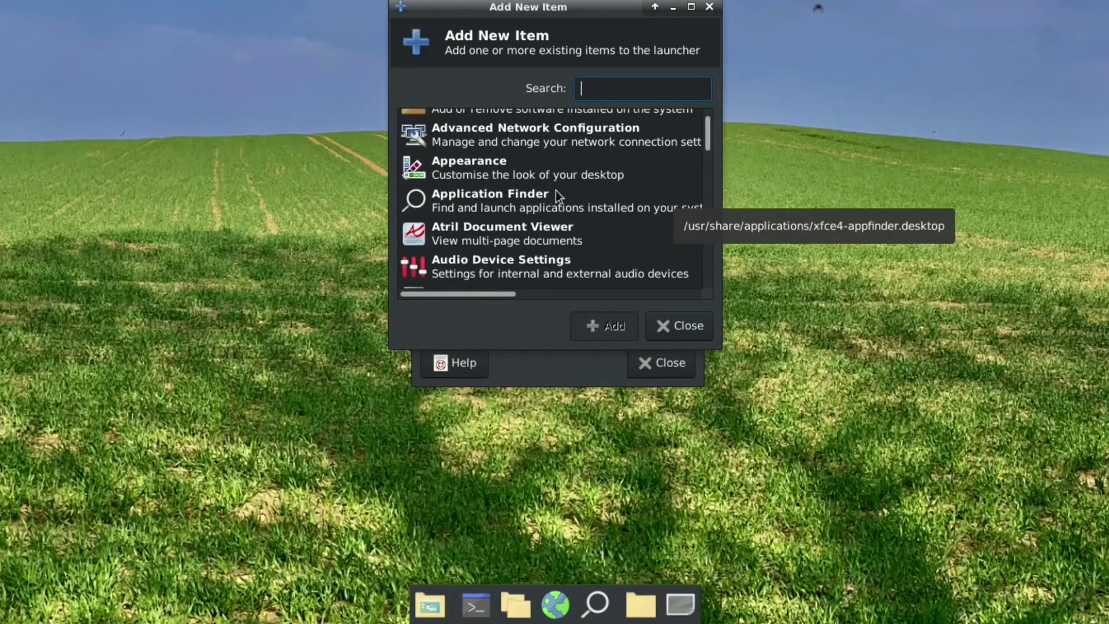
scroll(557, 185, "up", 5)
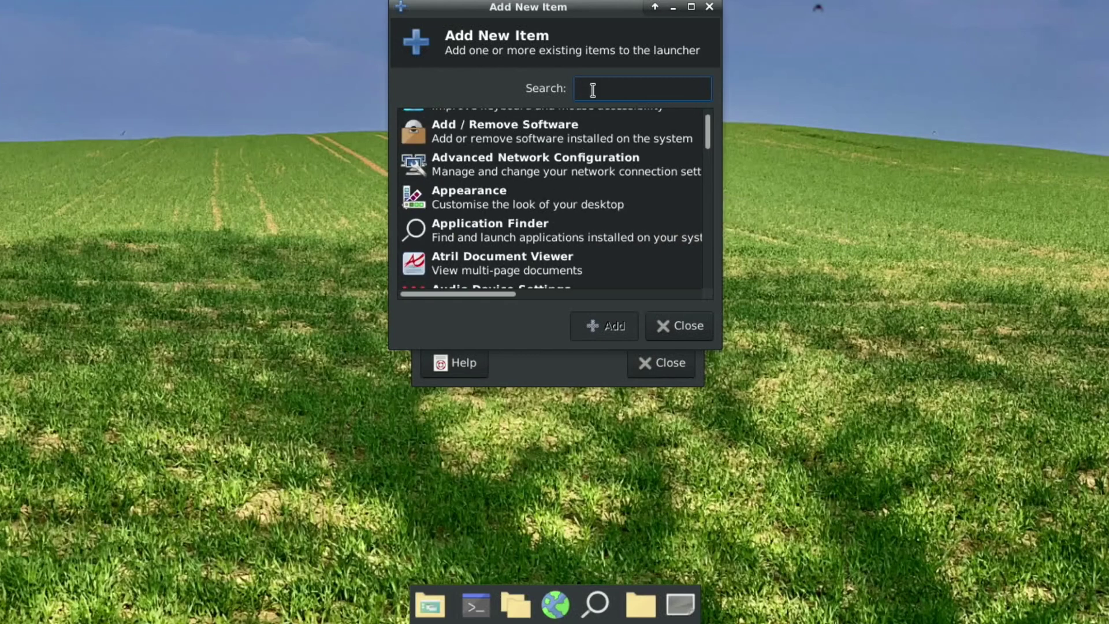
type("chr")
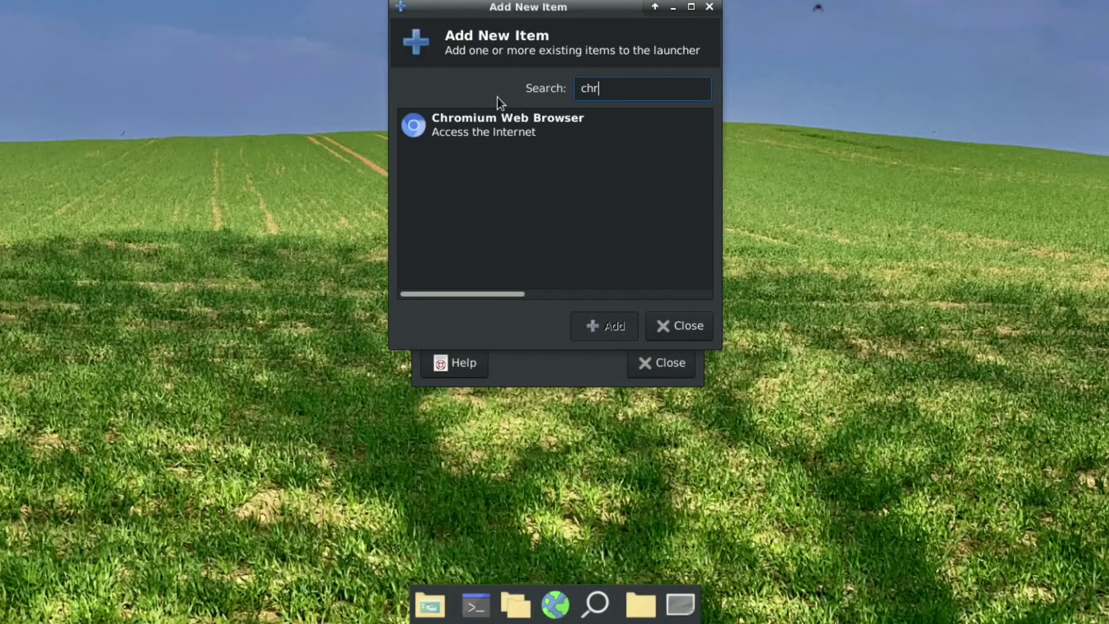
left_click(408, 133)
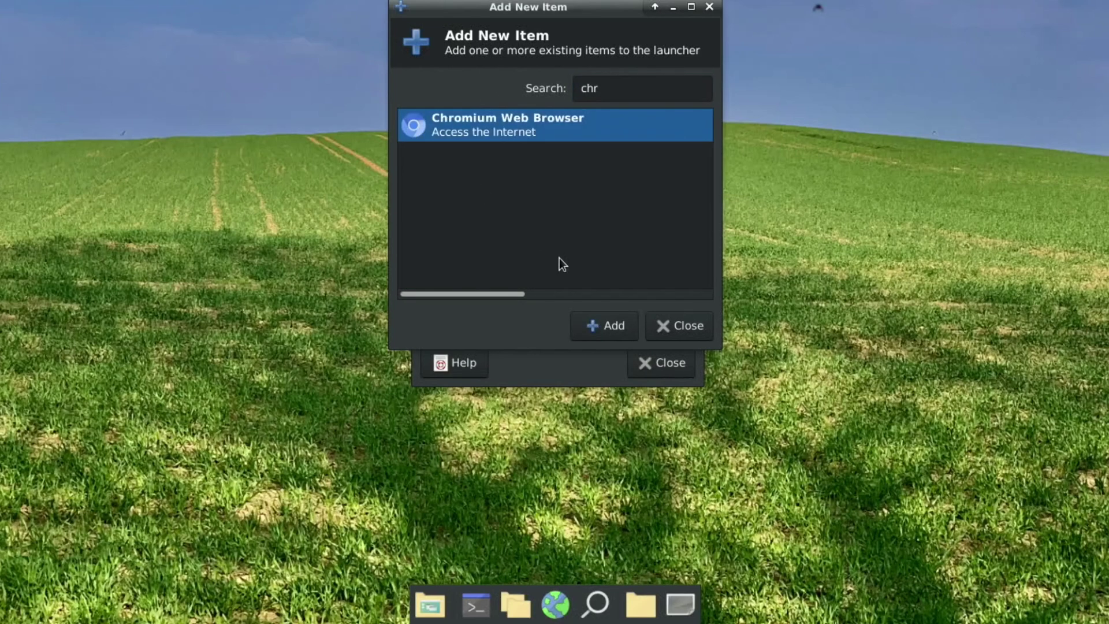
left_click(587, 317)
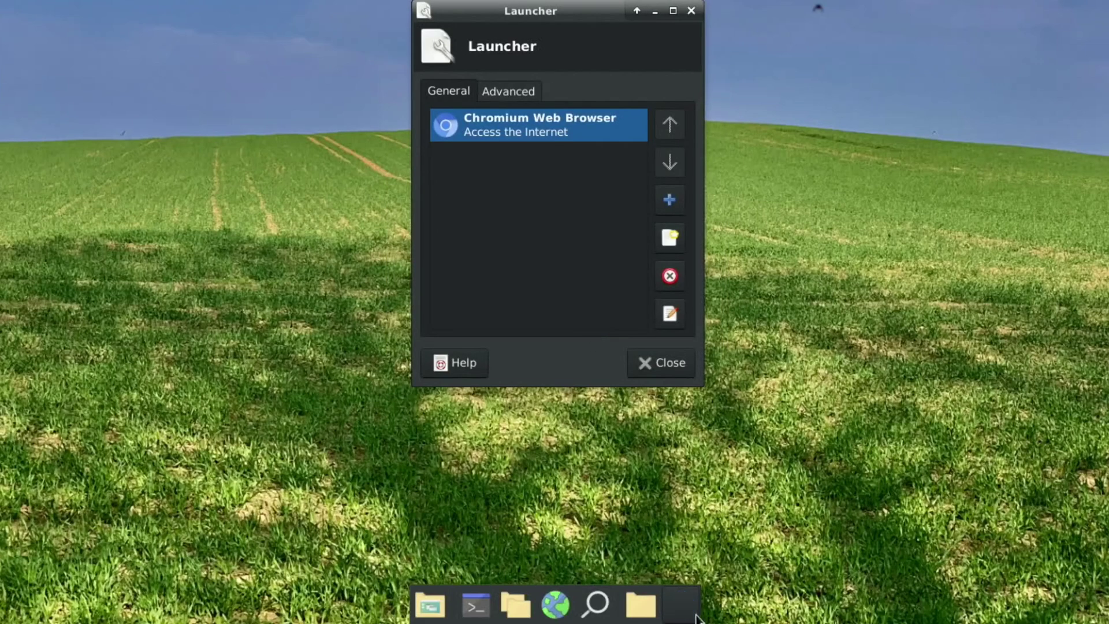
Step: Close the launcher properties and add the CPU Frequency Monitor plug-in to the dock
left_click(681, 372)
right_click(616, 620)
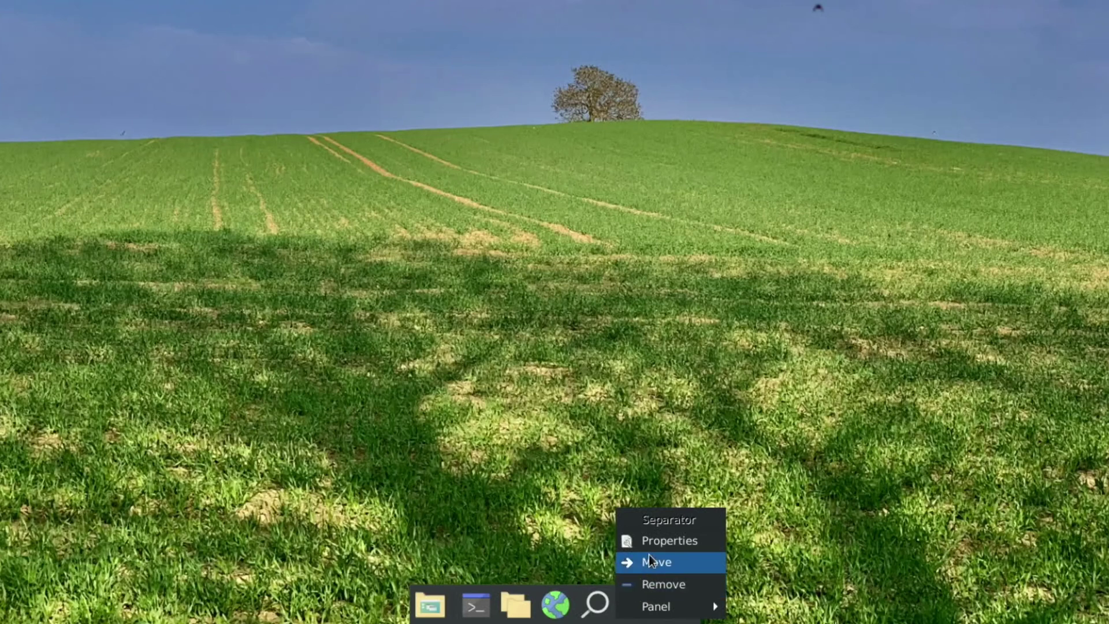
mouse_move(665, 606)
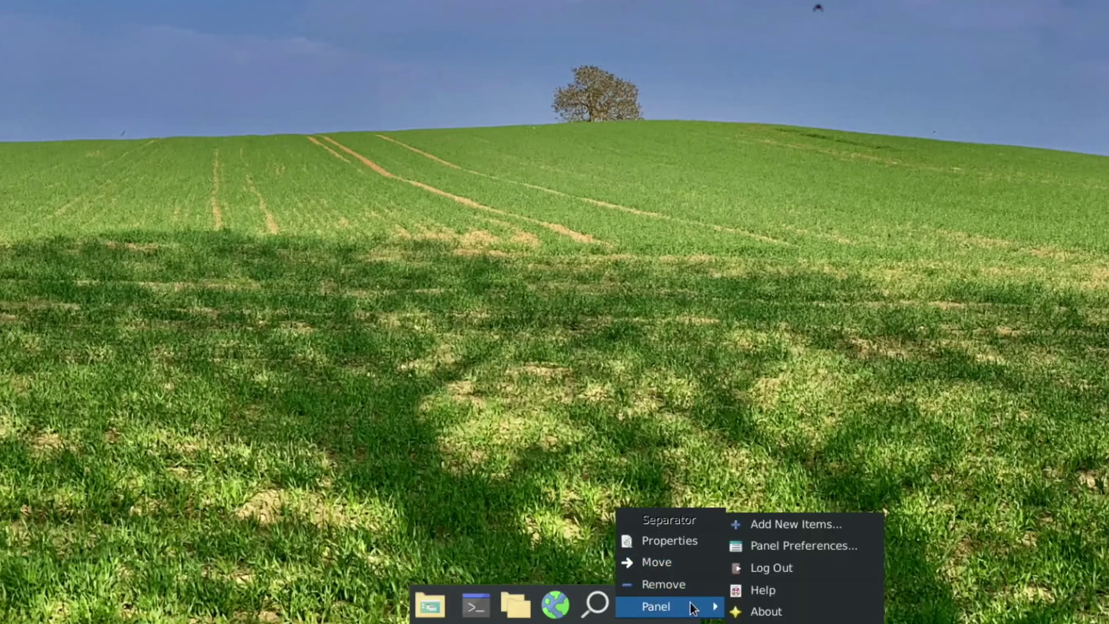
left_click(772, 524)
scroll(529, 128, "down", 10)
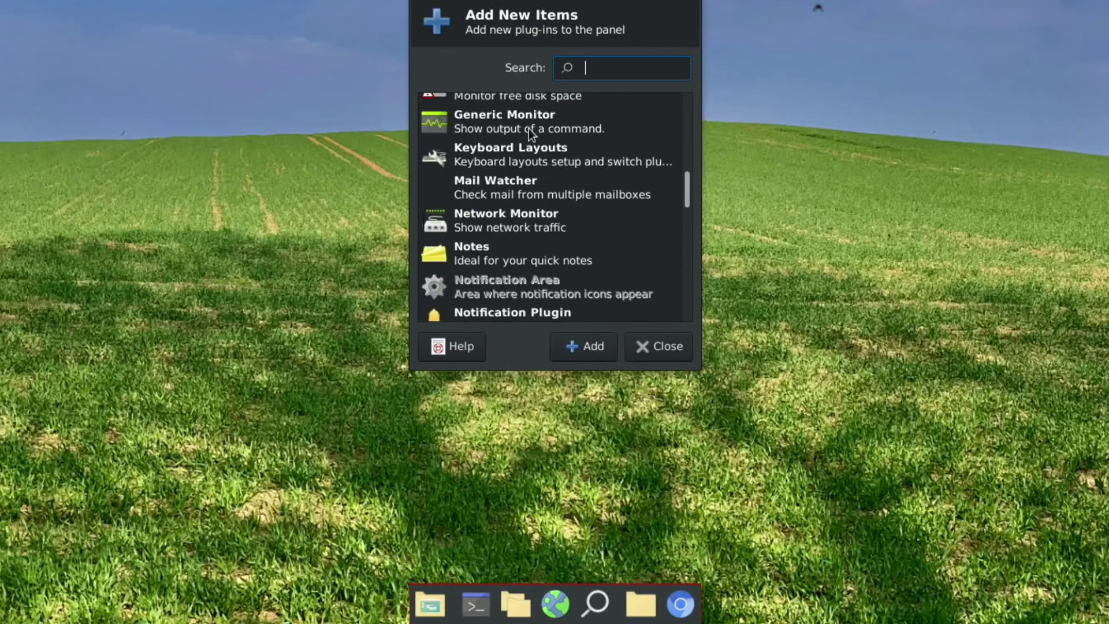
scroll(529, 128, "up", 6)
scroll(529, 129, "up", 5)
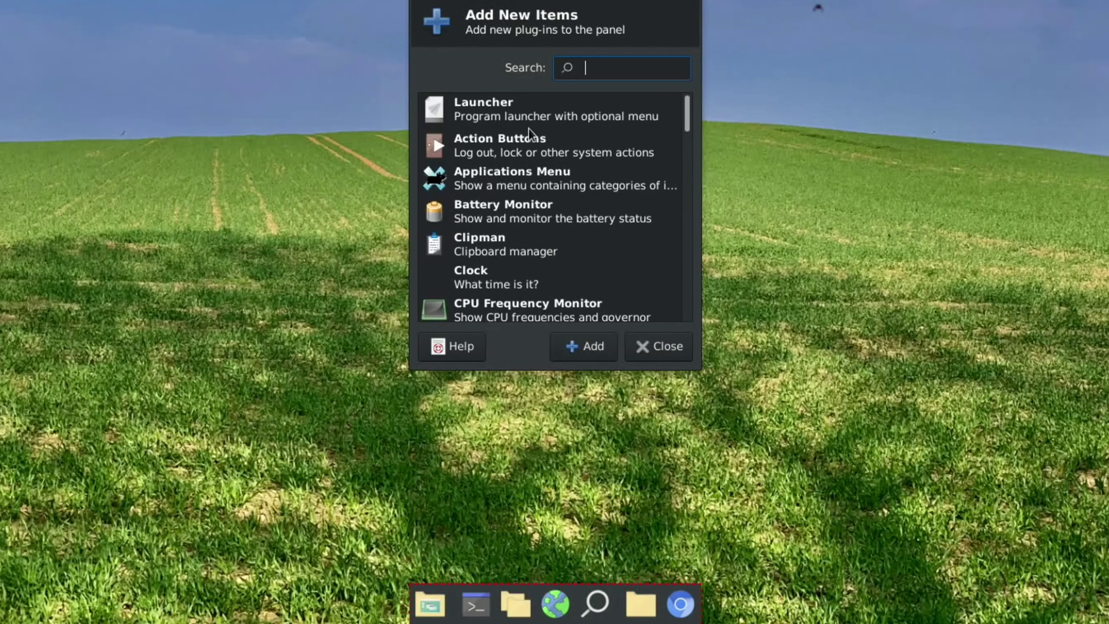
scroll(529, 128, "down", 2)
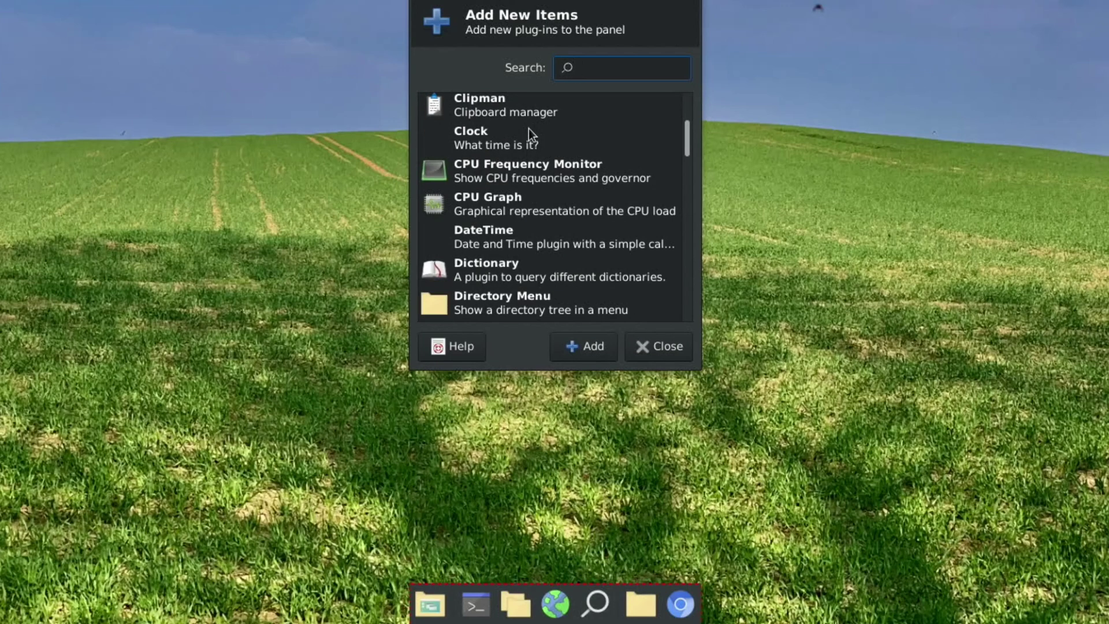
left_click(505, 178)
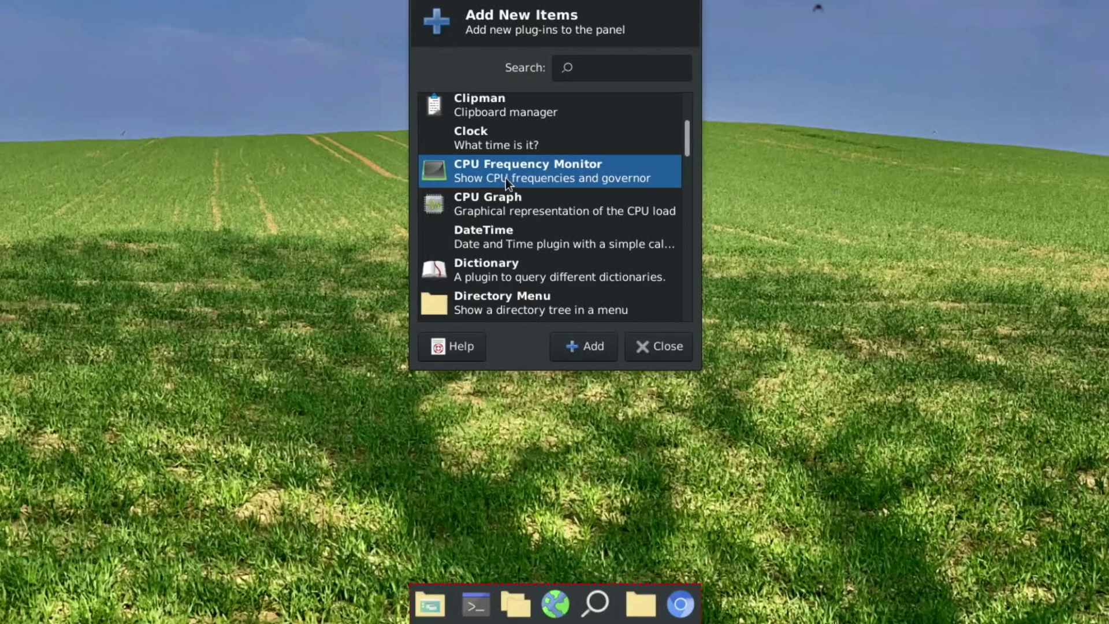
left_click(587, 344)
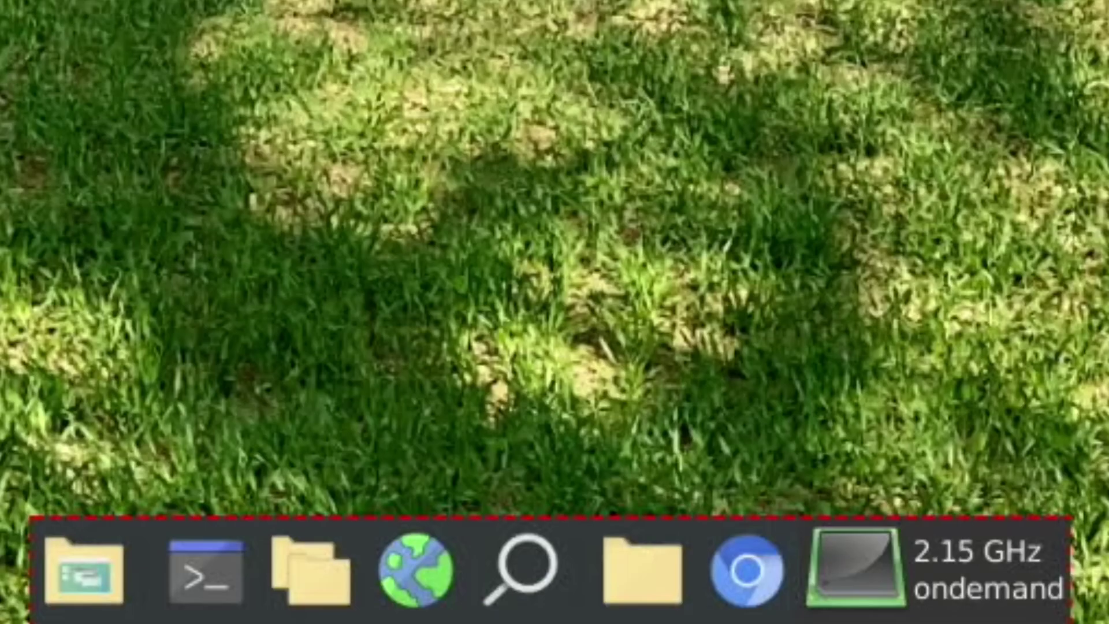
Step: Launch Chromium from the dock twice, then close the extra Chromium windows
mouse_move(698, 603)
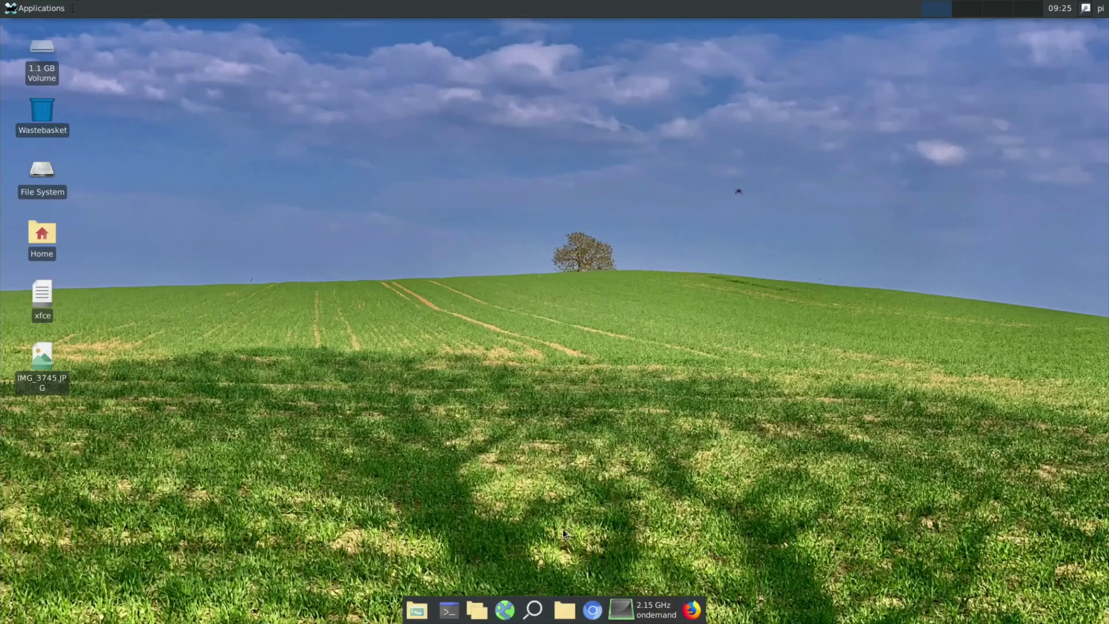
left_click(592, 611)
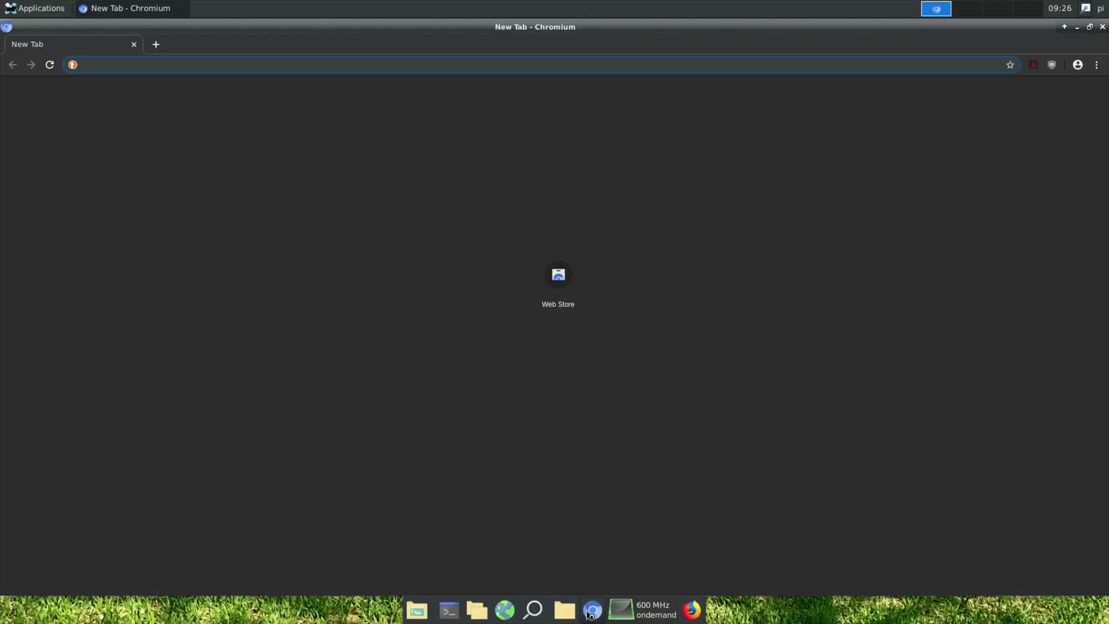
left_click(591, 611)
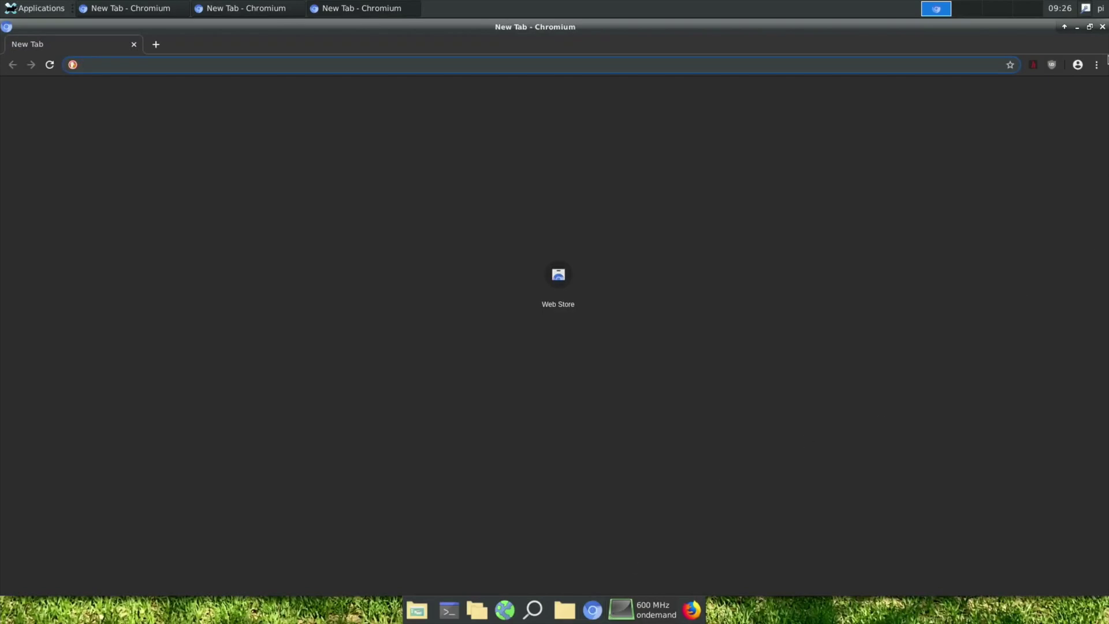
left_click(1103, 27)
left_click(1103, 27)
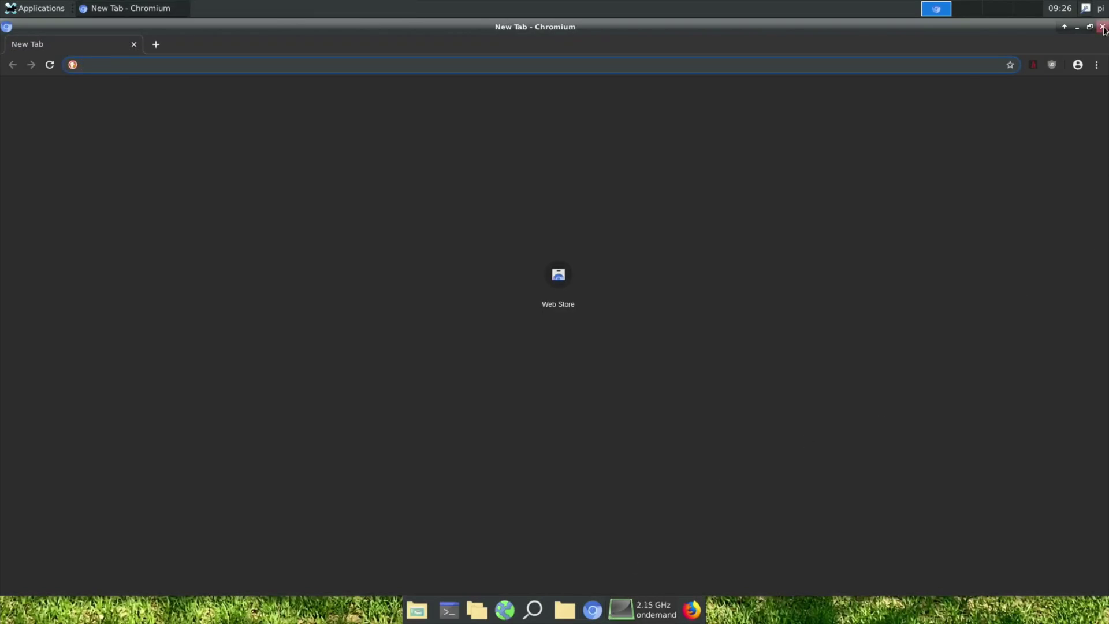
left_click(1103, 27)
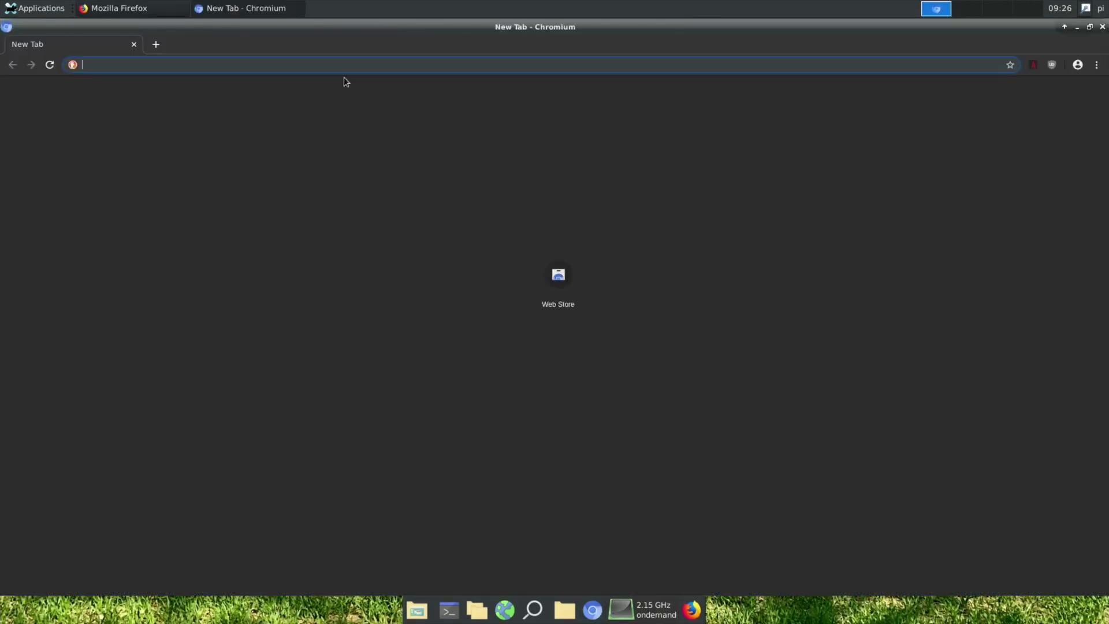
Step: Switch between the Chromium and Firefox windows via the taskbar, then launch Chromium again
left_click(131, 10)
left_click(225, 8)
left_click(169, 13)
left_click(234, 11)
left_click(592, 609)
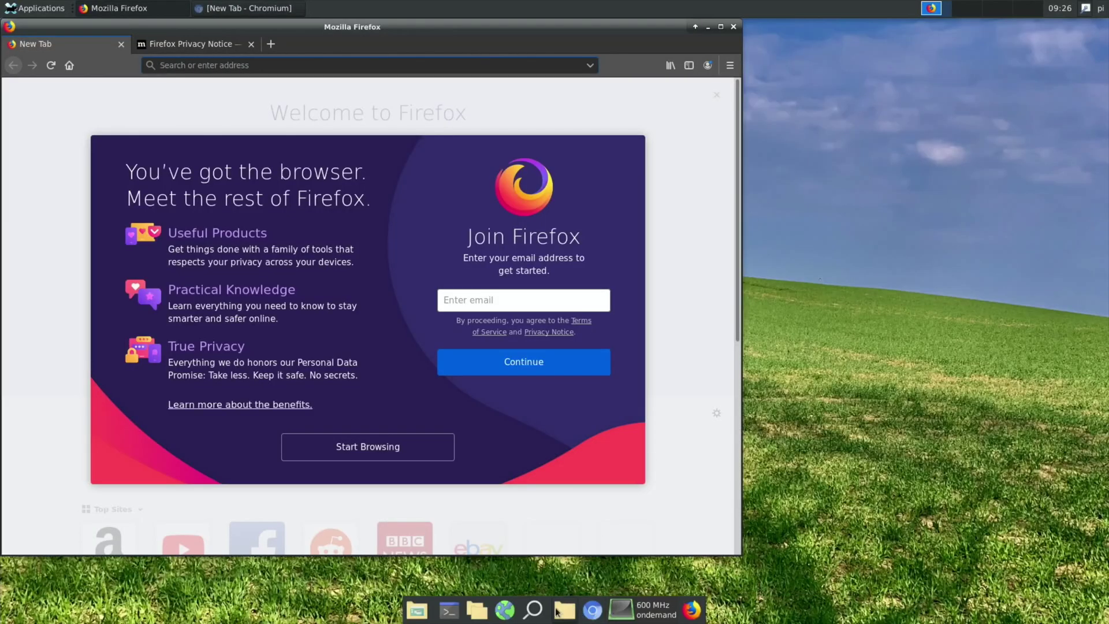
Step: Open two terminals from the dock, close both, and quit Firefox with all its tabs
left_click(450, 612)
left_click(450, 612)
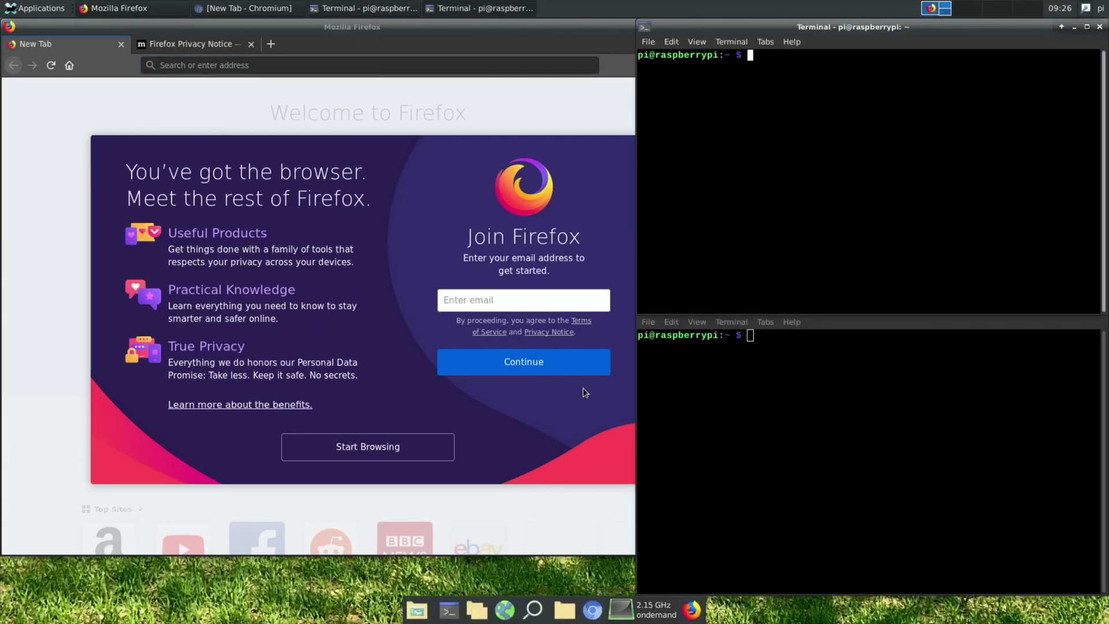
left_click(1100, 27)
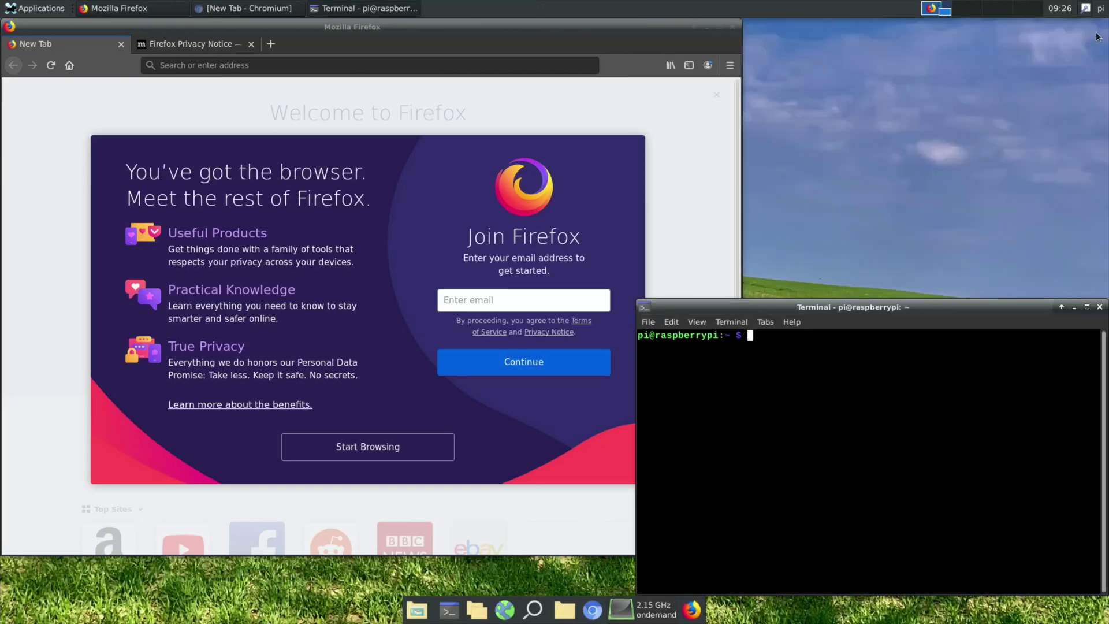
left_click(1100, 306)
left_click(735, 30)
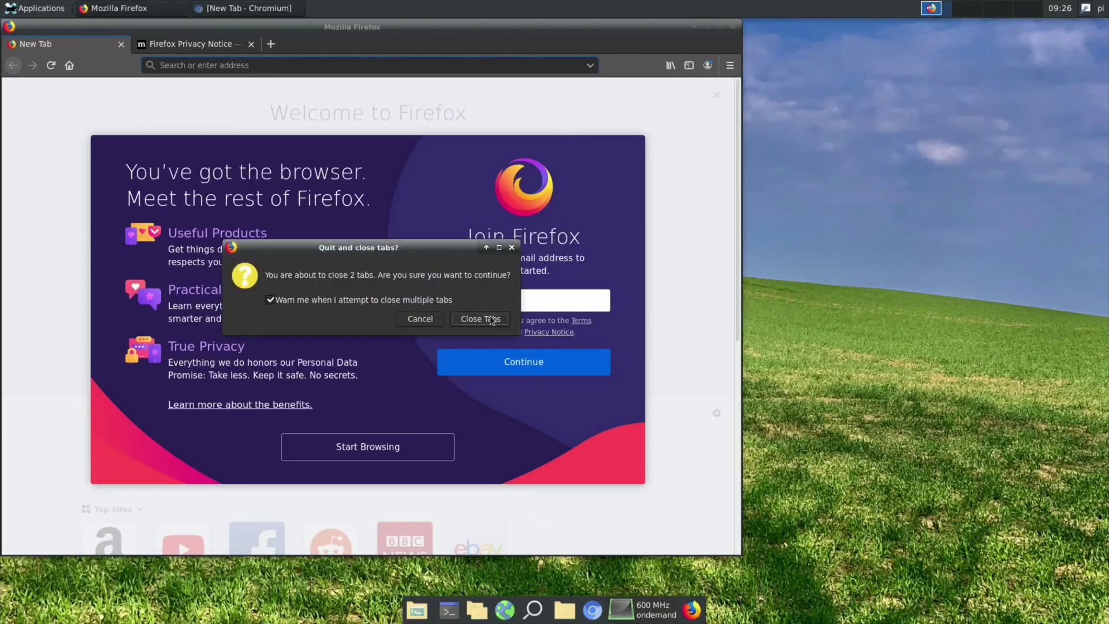
left_click(490, 317)
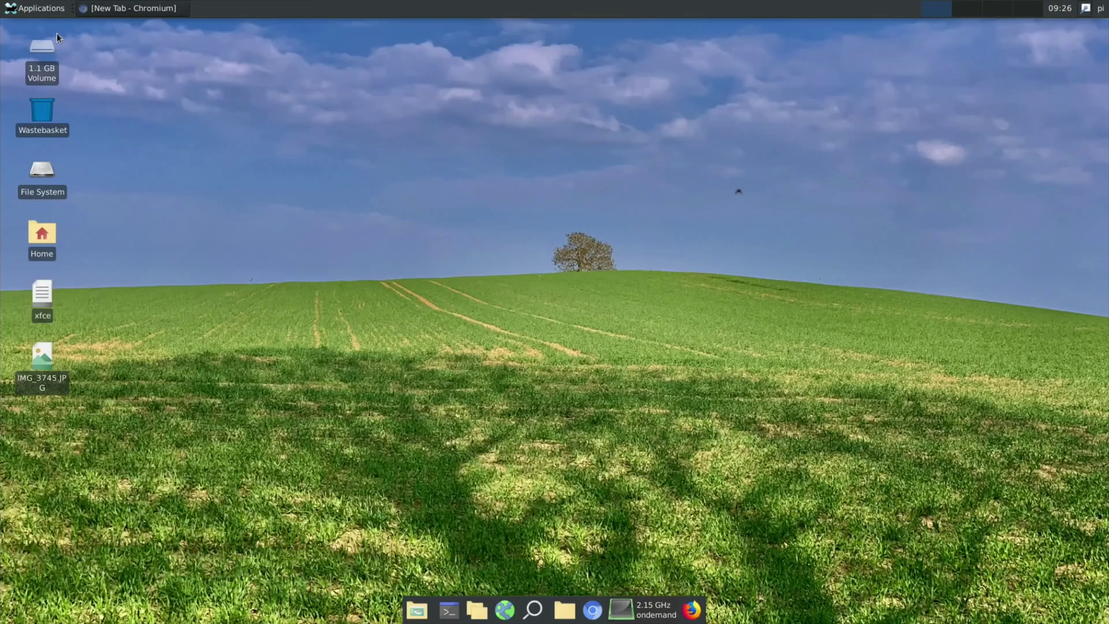
Step: Open the Applications menu and arrow through the categories up to Development
left_click(36, 12)
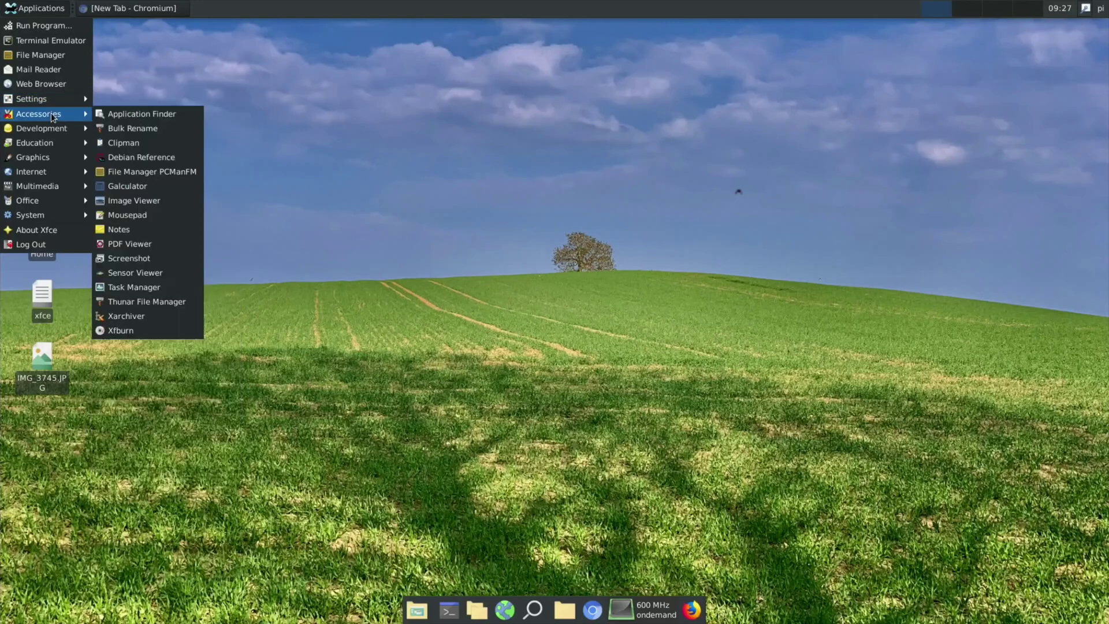
mouse_move(59, 129)
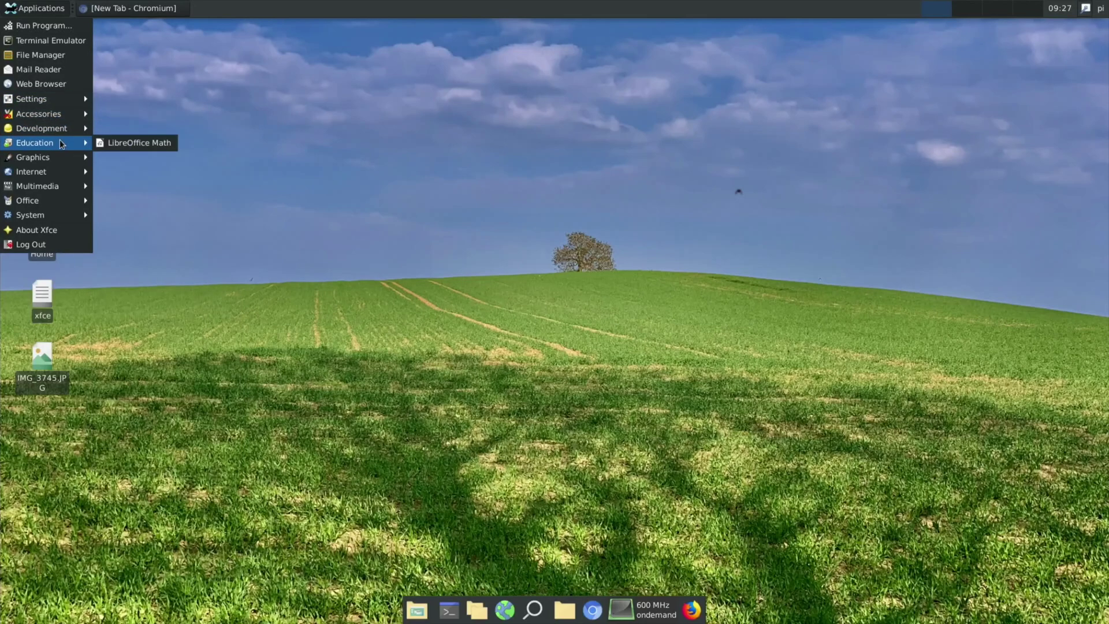
key("Down")
key("Down")
key("Down")
key("Down")
key("Down")
key("Down")
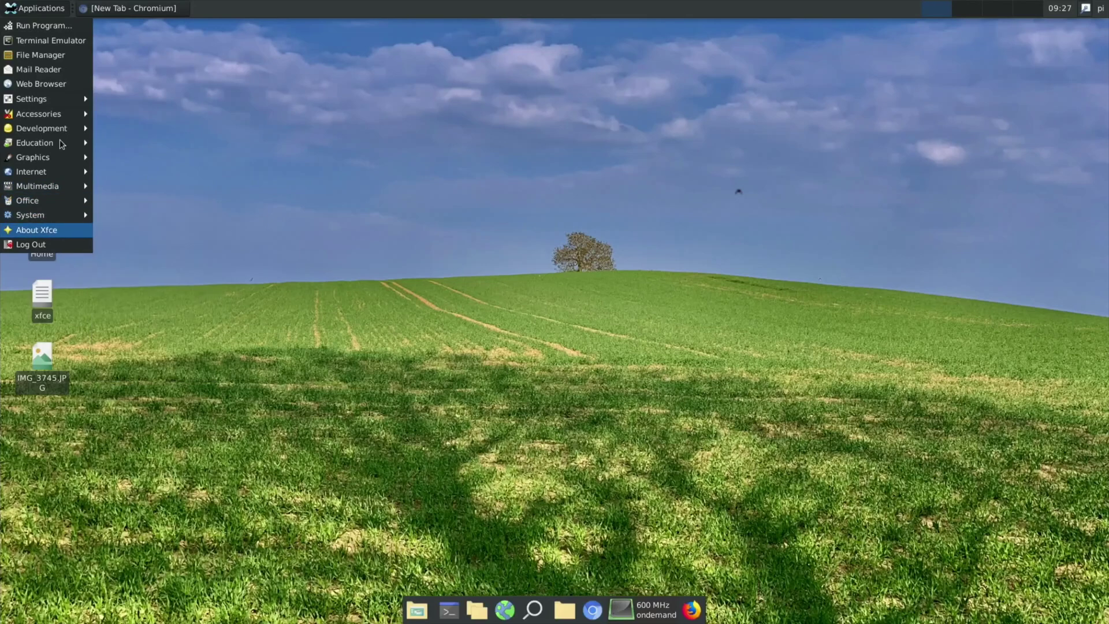
key("Up")
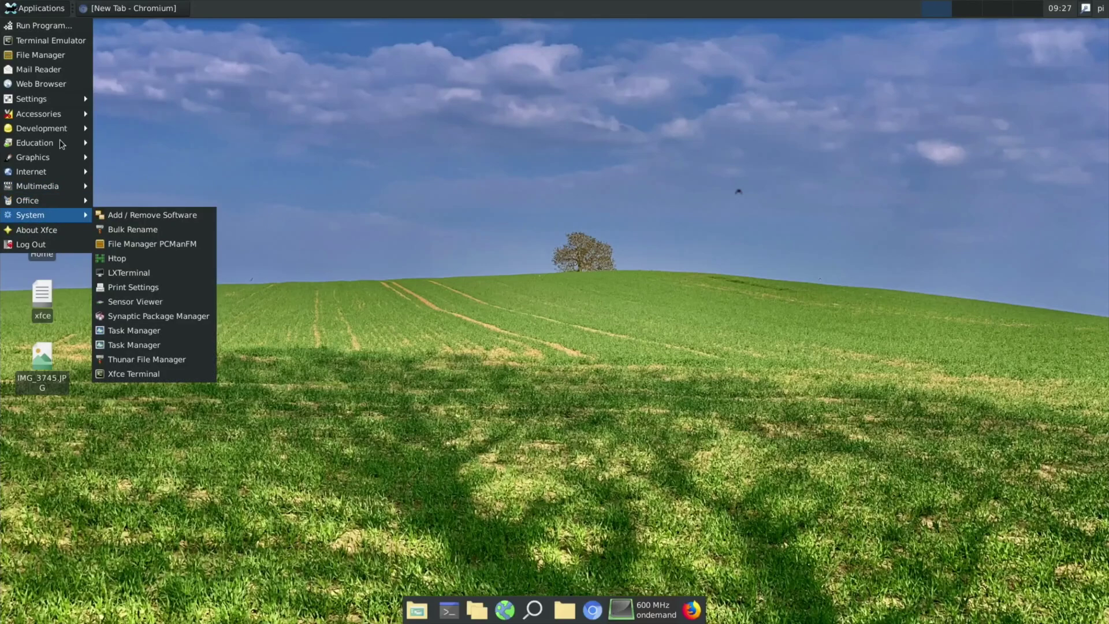
key("Up")
key("Up")
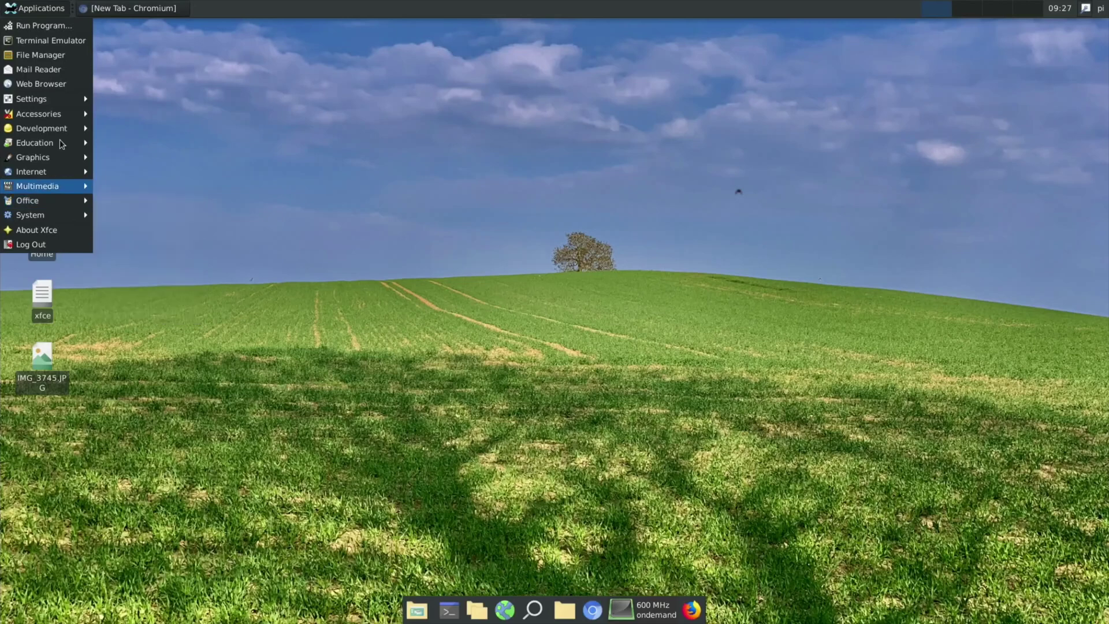
key("Up")
key("Up")
key("Up")
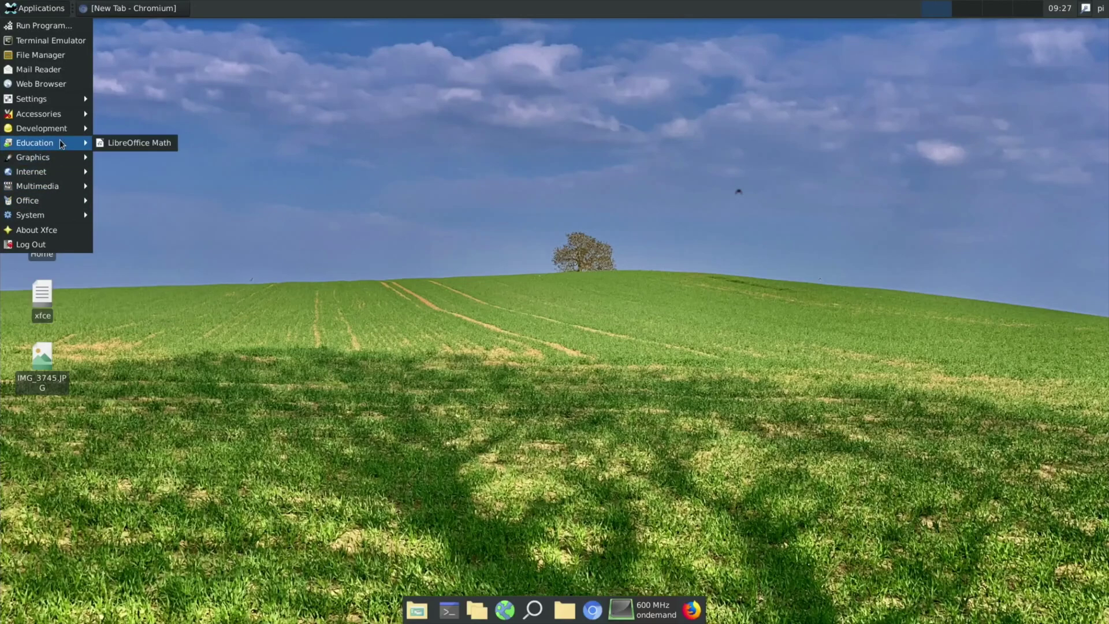
key("Up")
Step: Open Application Finder and search for disp, chr, fir and term in turn
left_click(530, 616)
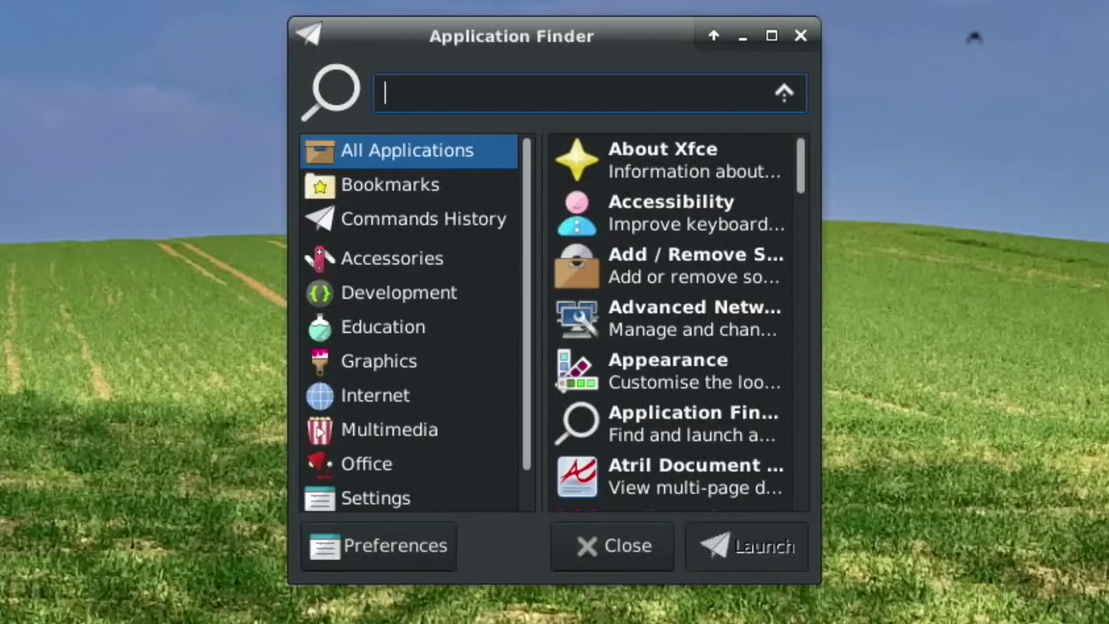
type("disp")
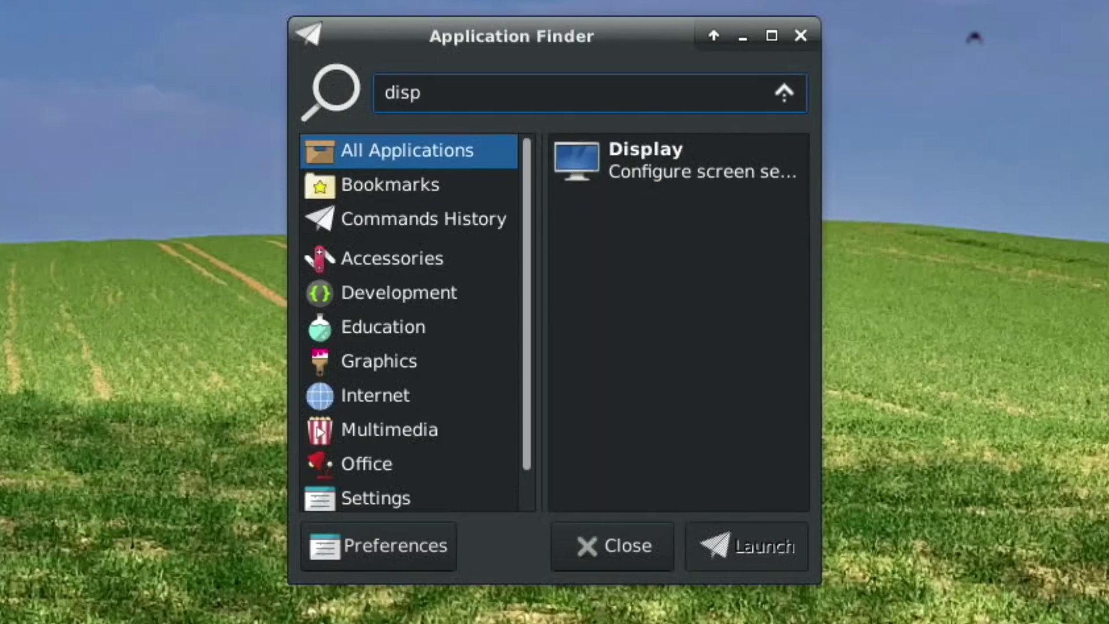
key("BackSpace")
key("BackSpace")
key("BackSpace")
key("BackSpace")
type("chr")
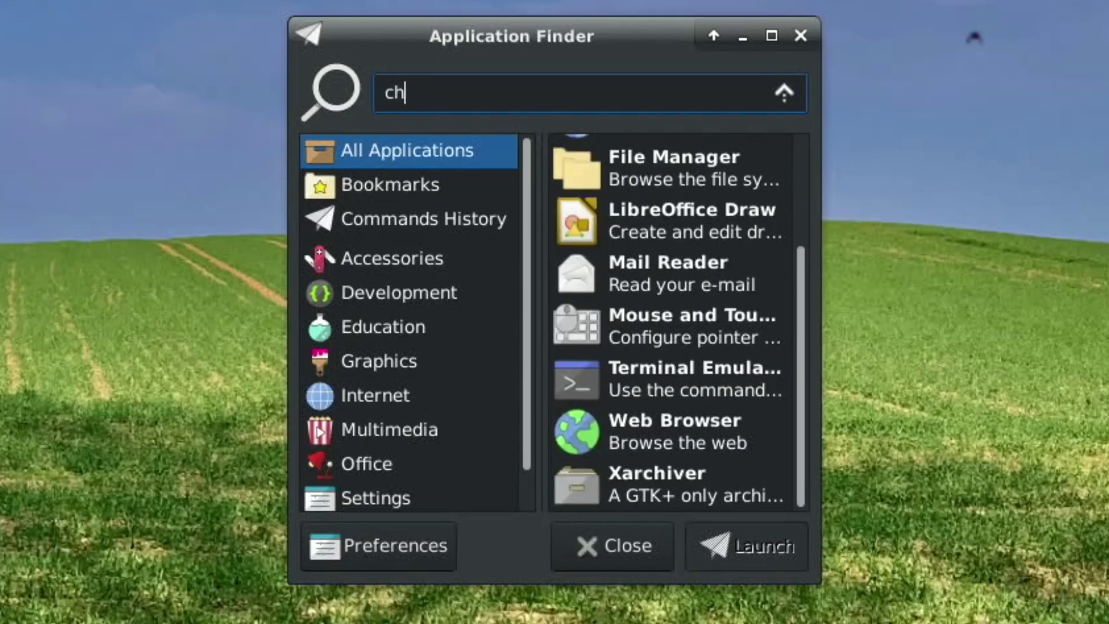
key("BackSpace")
key("BackSpace")
key("BackSpace")
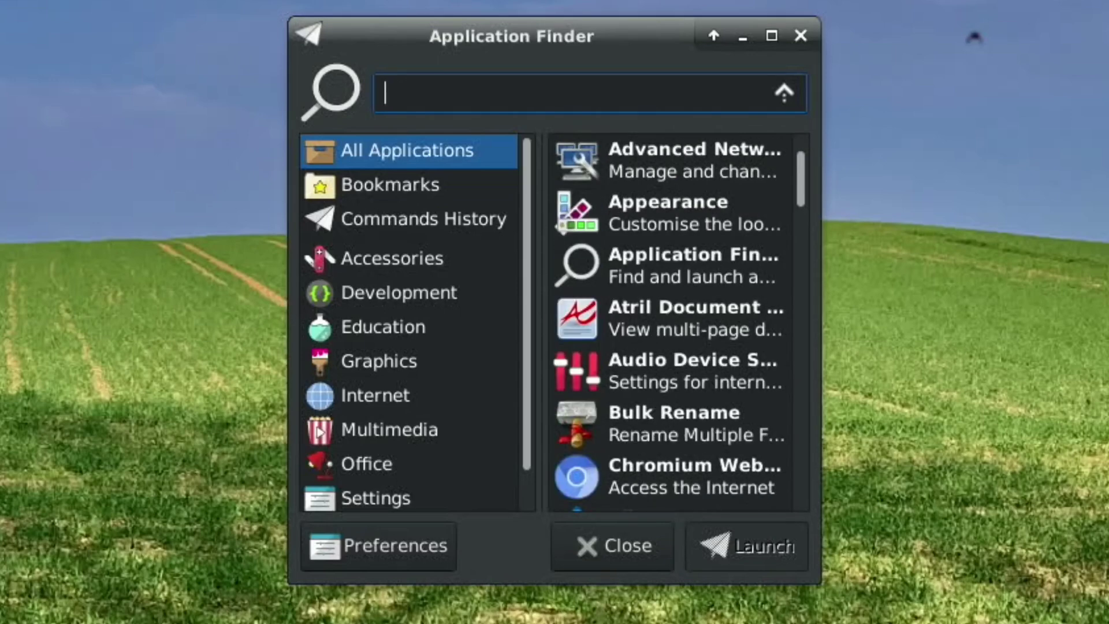
type("fir")
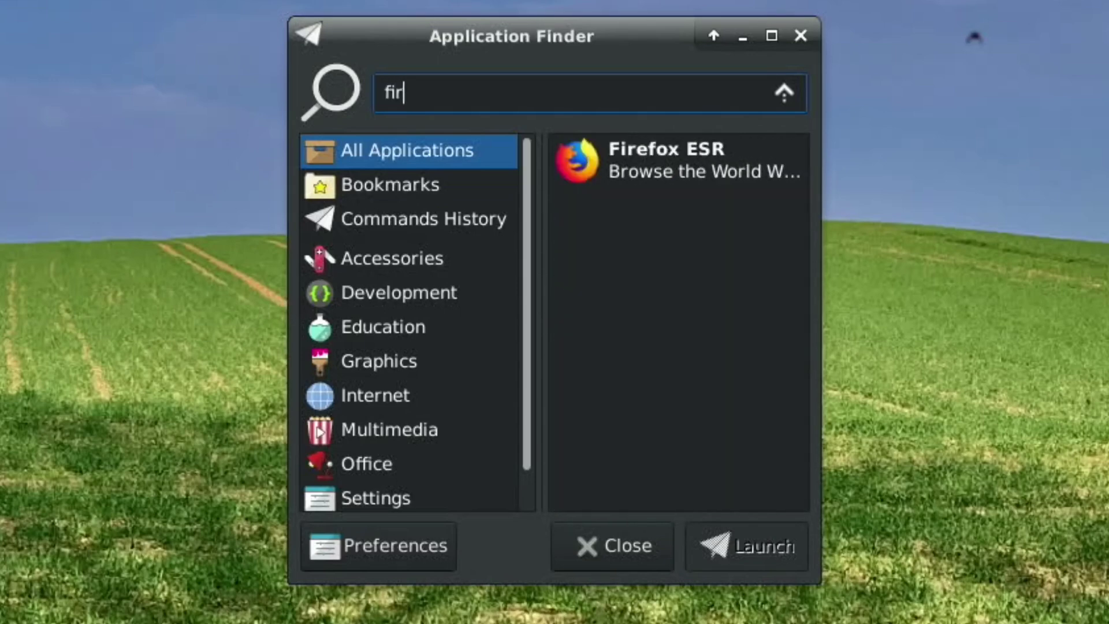
key("BackSpace")
key("BackSpace")
key("BackSpace")
type("term")
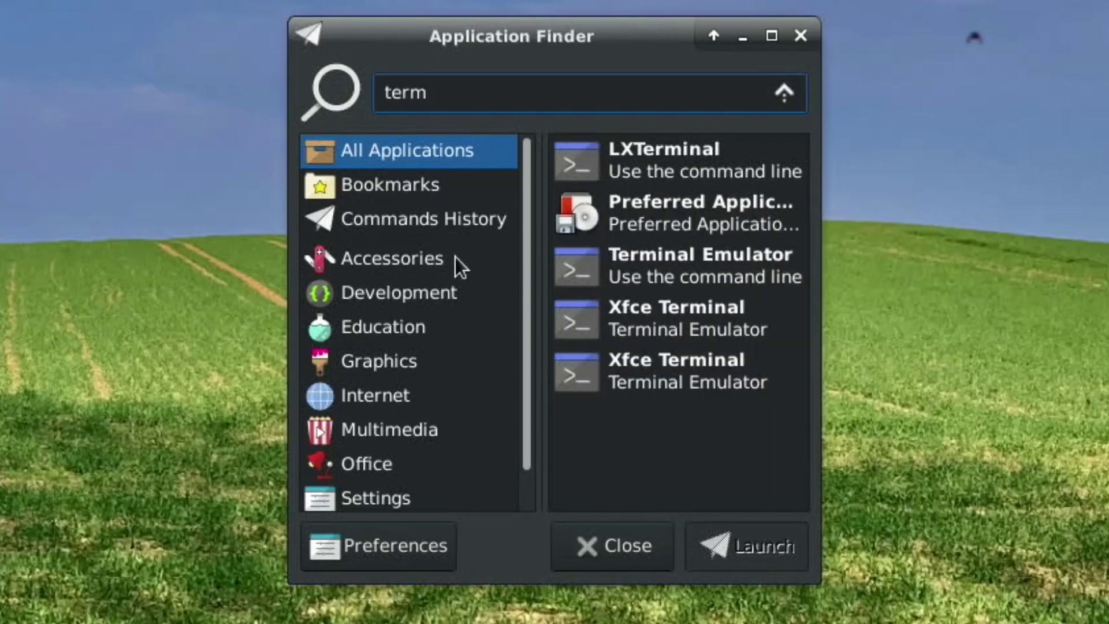
key("BackSpace")
key("BackSpace")
key("BackSpace")
key("BackSpace")
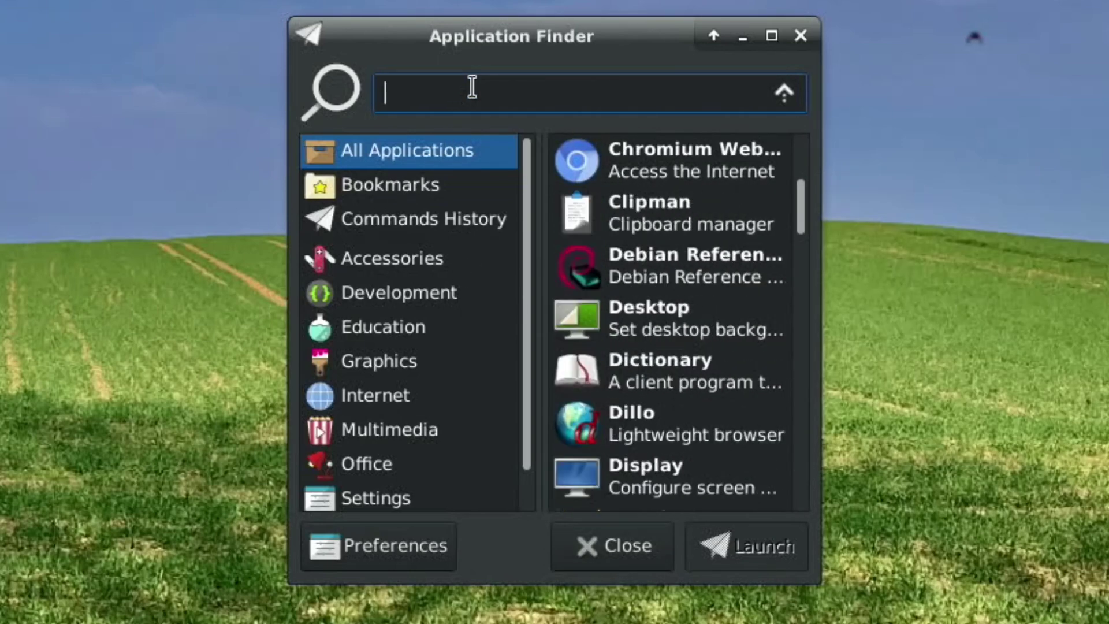
Step: Search 'softw', select Synaptic Package Manager, then search for 'file'
type("softw")
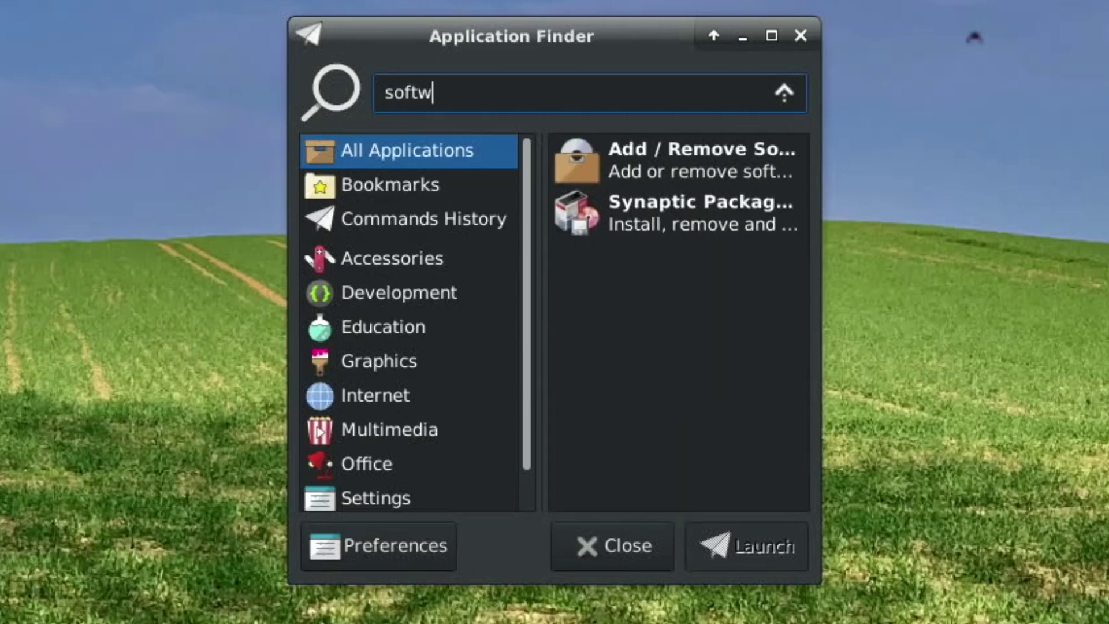
left_click(687, 213)
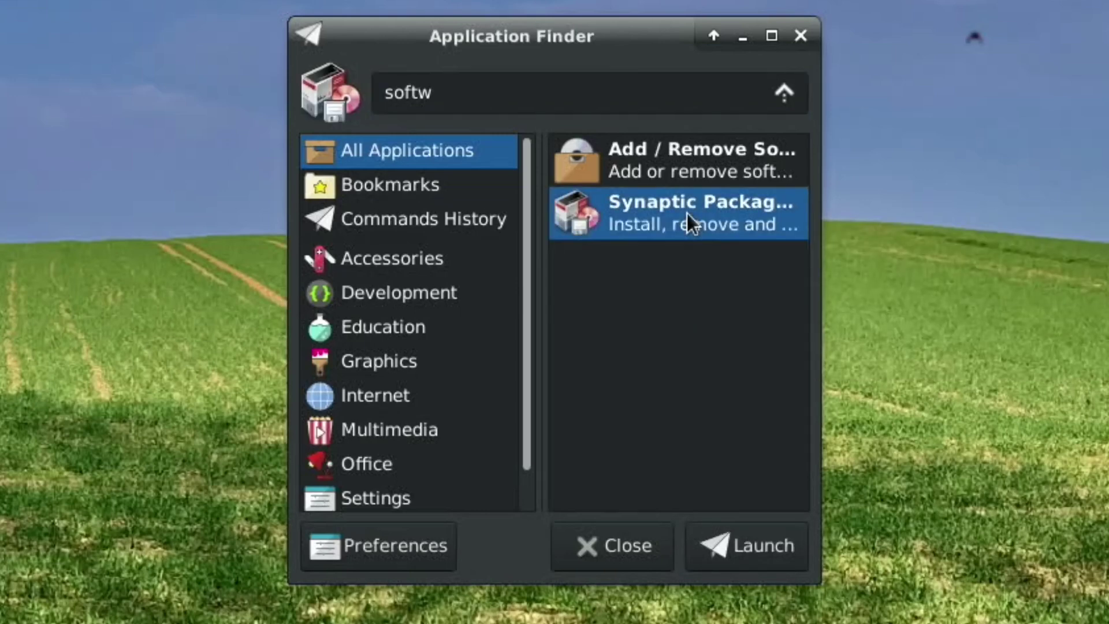
key("ctrl+a")
key("BackSpace")
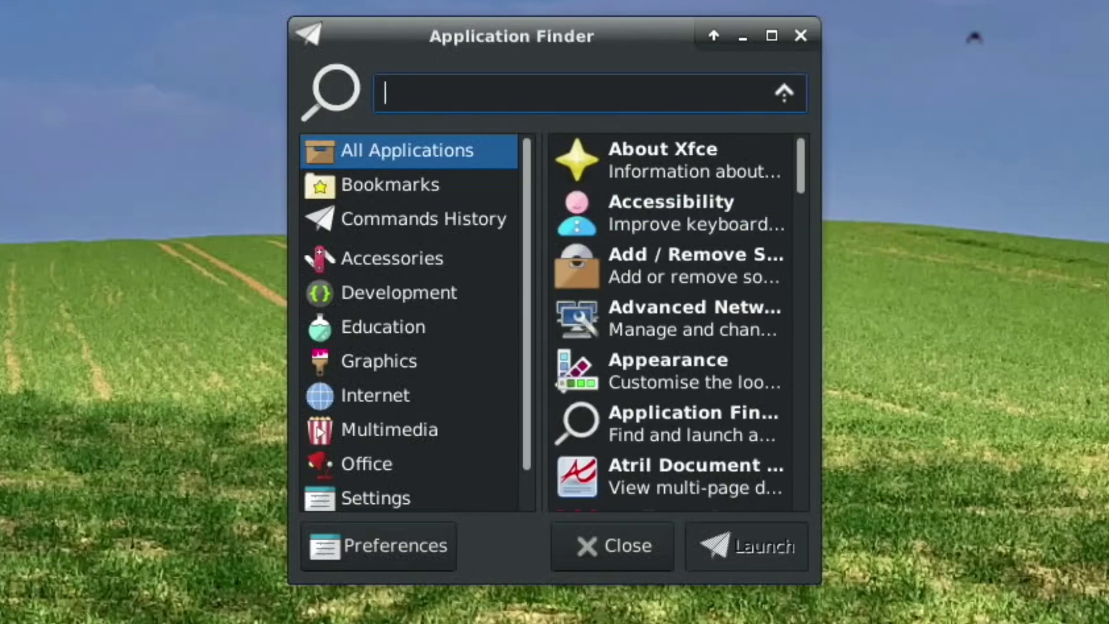
type("file")
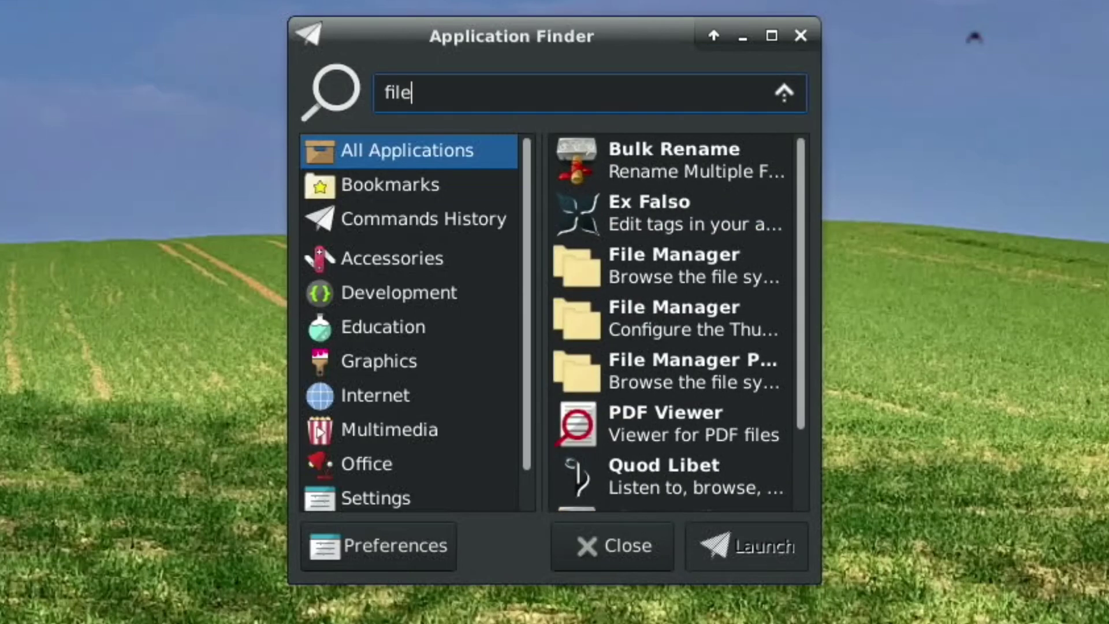